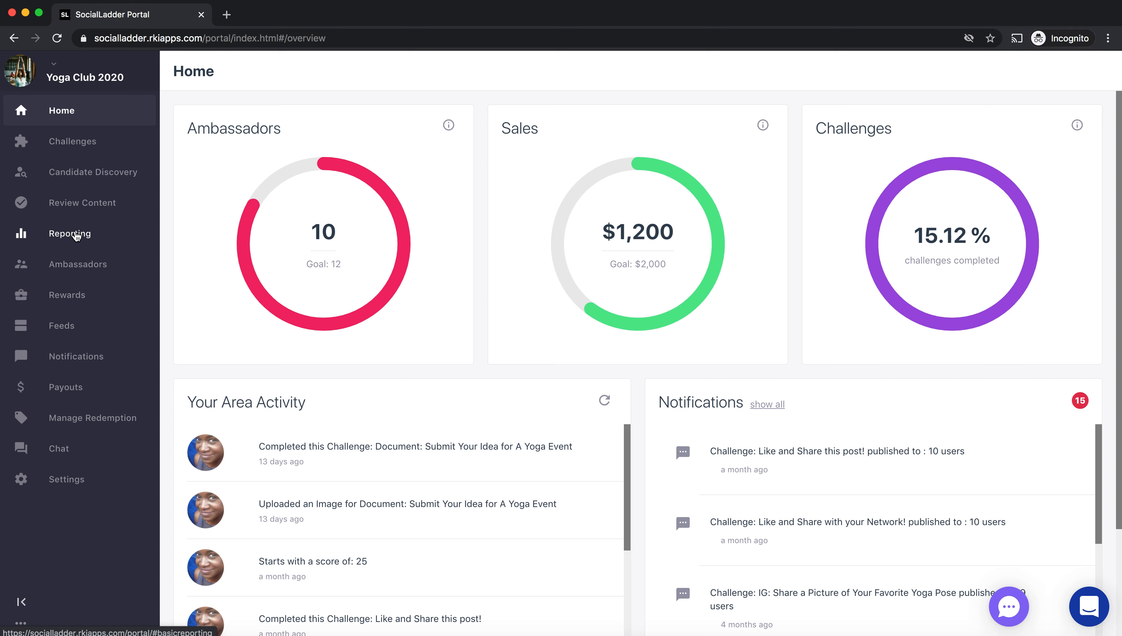
- Open the Ad Hoc Report from the portal's list of available reports
click(71, 234)
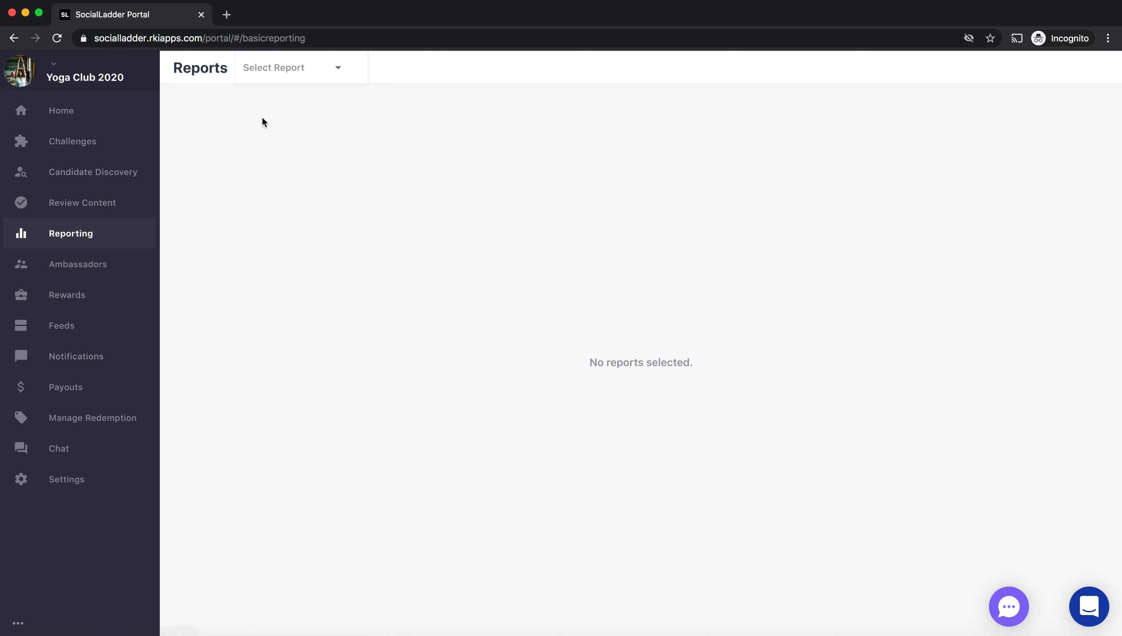
click(313, 81)
scroll(309, 148, down, 3)
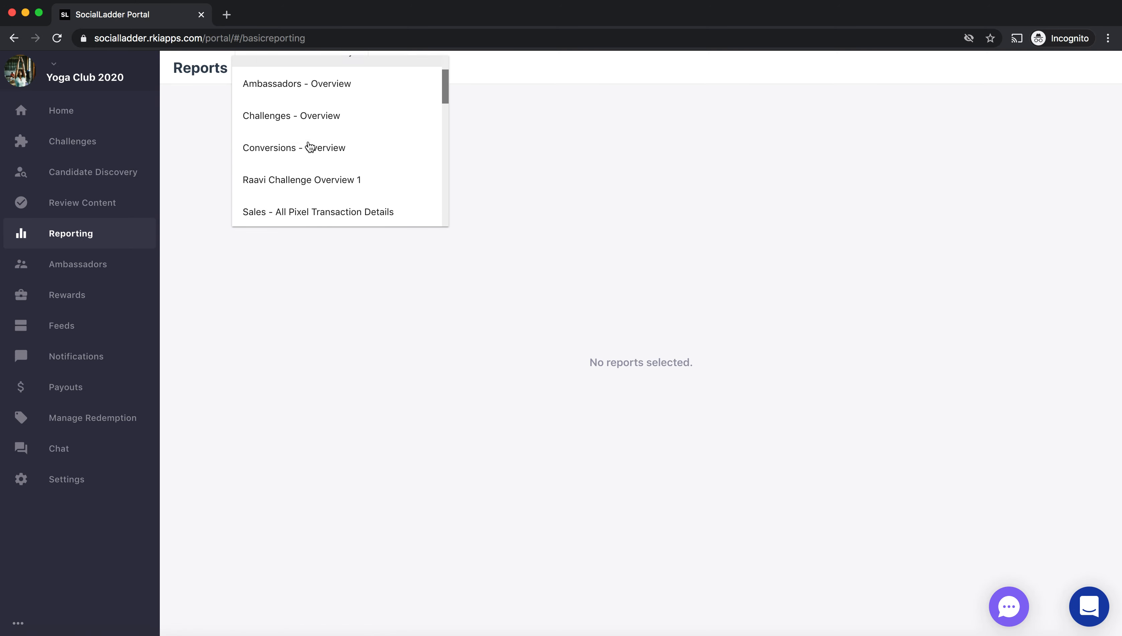
scroll(309, 146, up, 3)
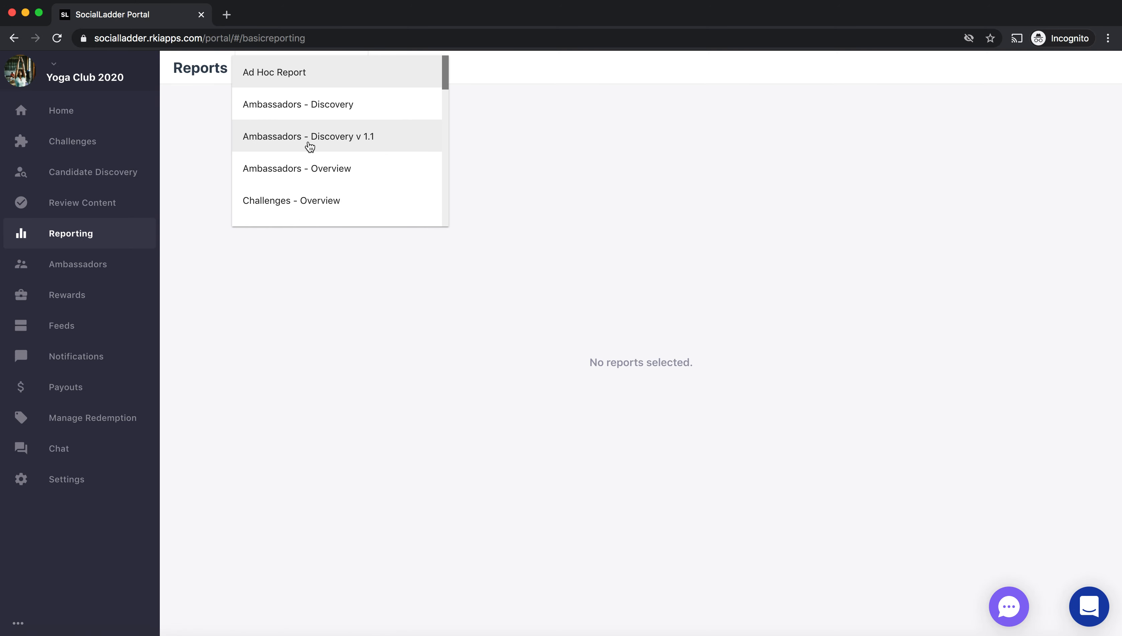
click(303, 72)
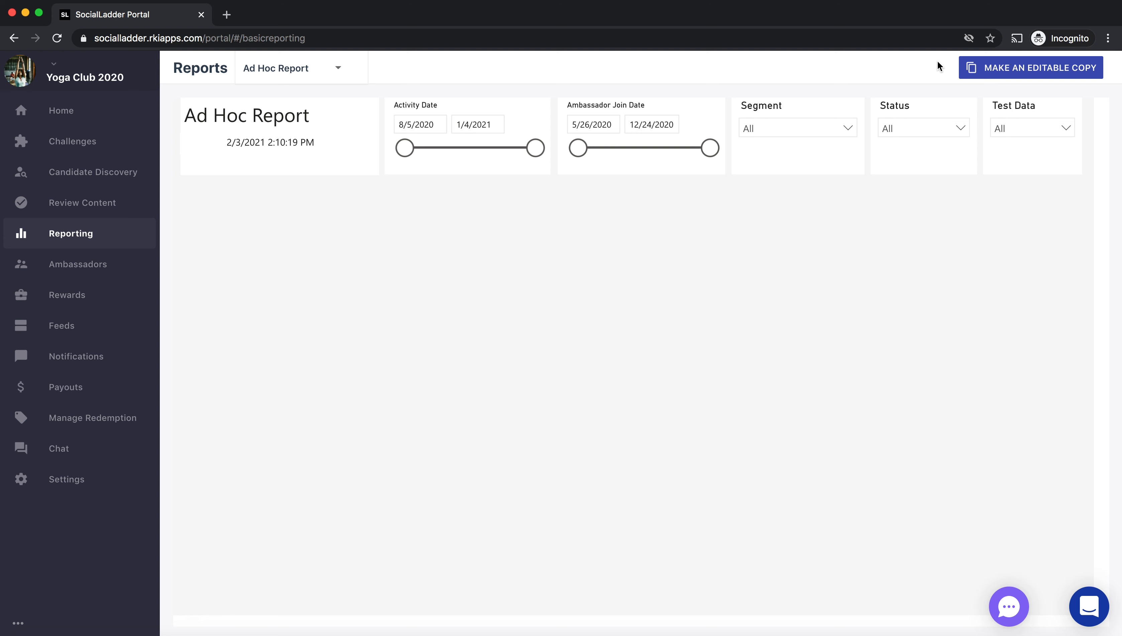
- Save an editable copy of the Ad Hoc Report as "Test Report 7" and open that copy for editing
click(988, 69)
click(473, 338)
text(Test Reporting)
key(BackSpace)
key(BackSpace)
key(BackSpace)
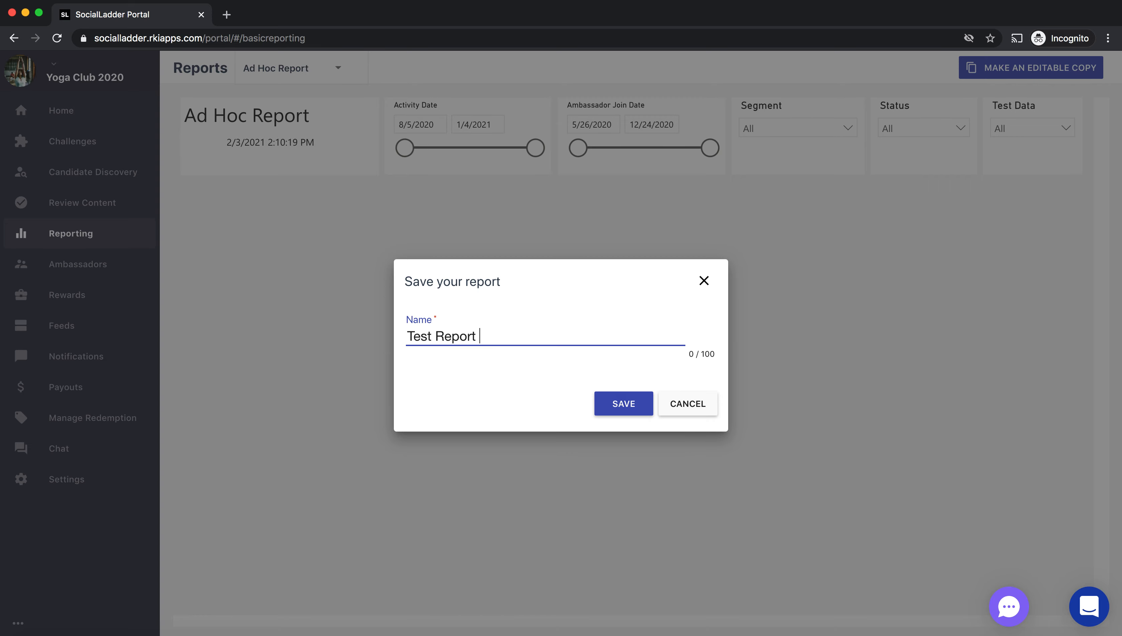
text(7)
click(610, 407)
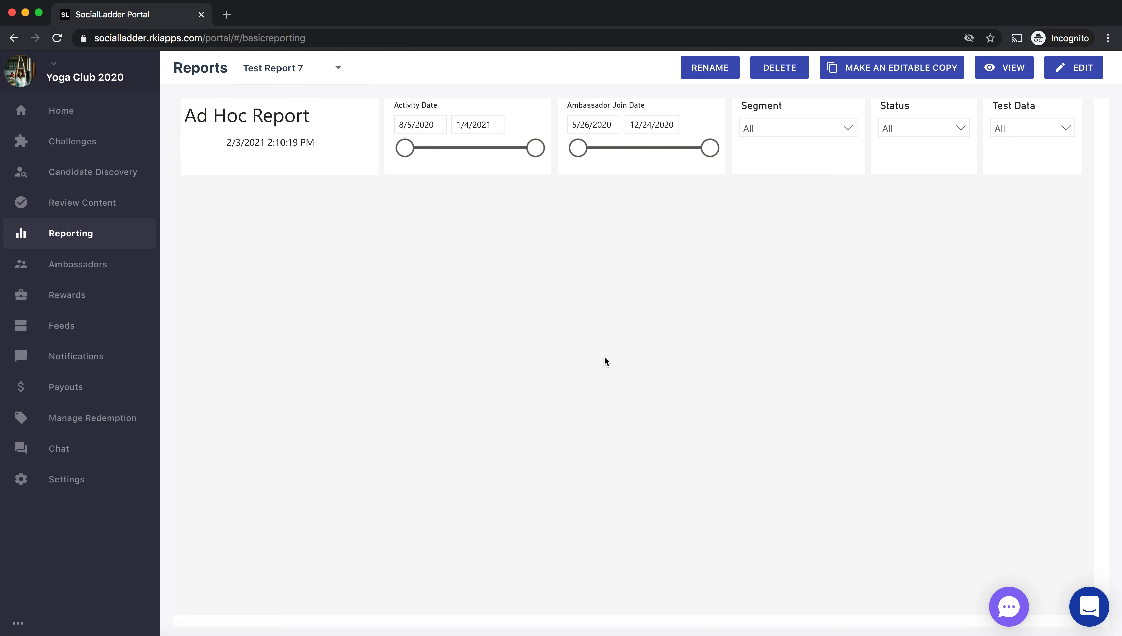
click(1069, 69)
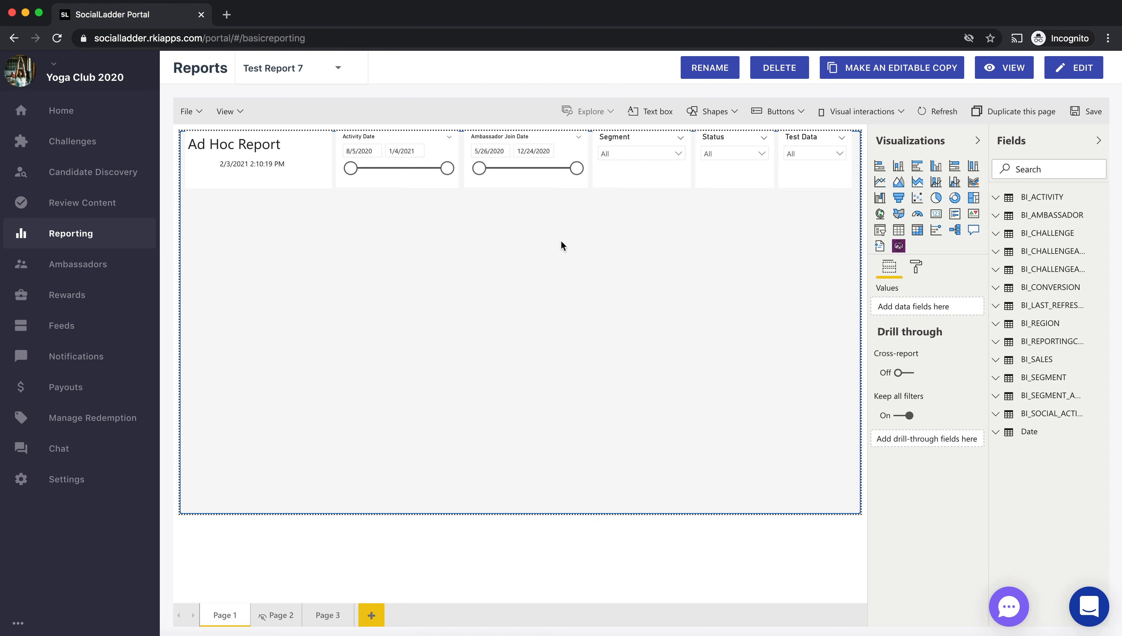
- Add a table visual to Page 1, place it directly under the heading and filters, and enlarge it to roughly double size
click(899, 230)
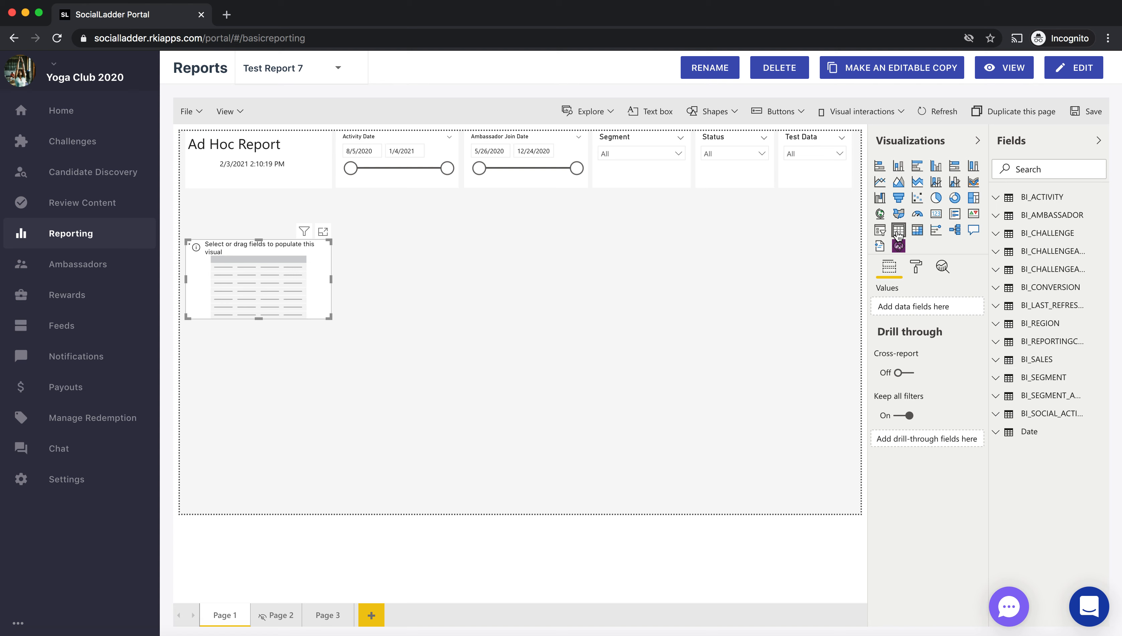
click(298, 232)
drag(298, 233, 300, 204)
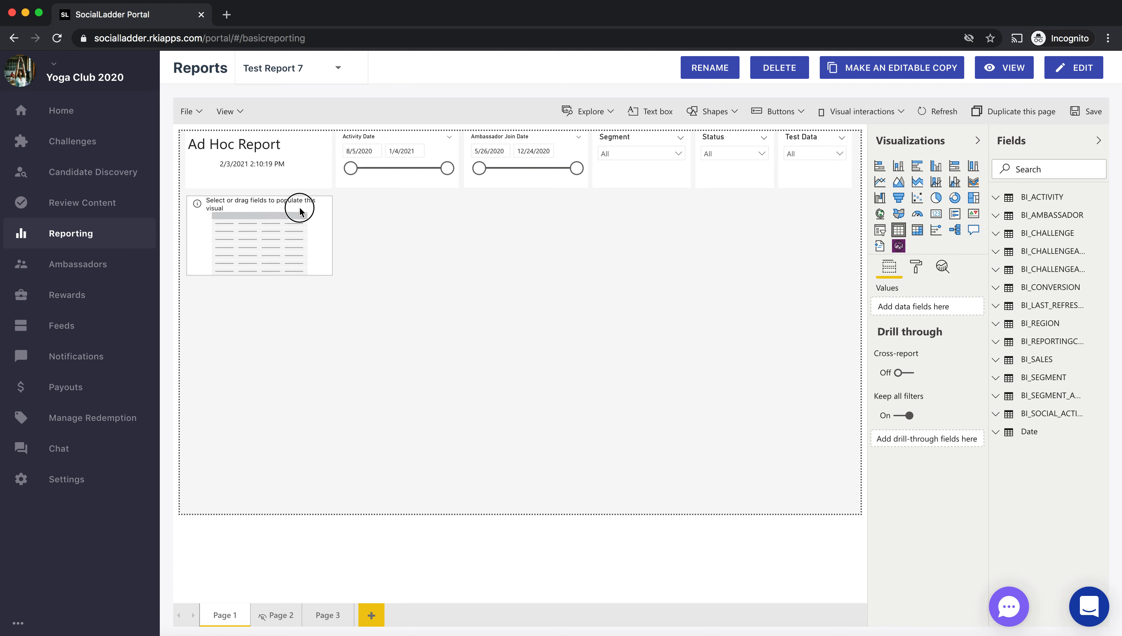
drag(332, 275, 496, 354)
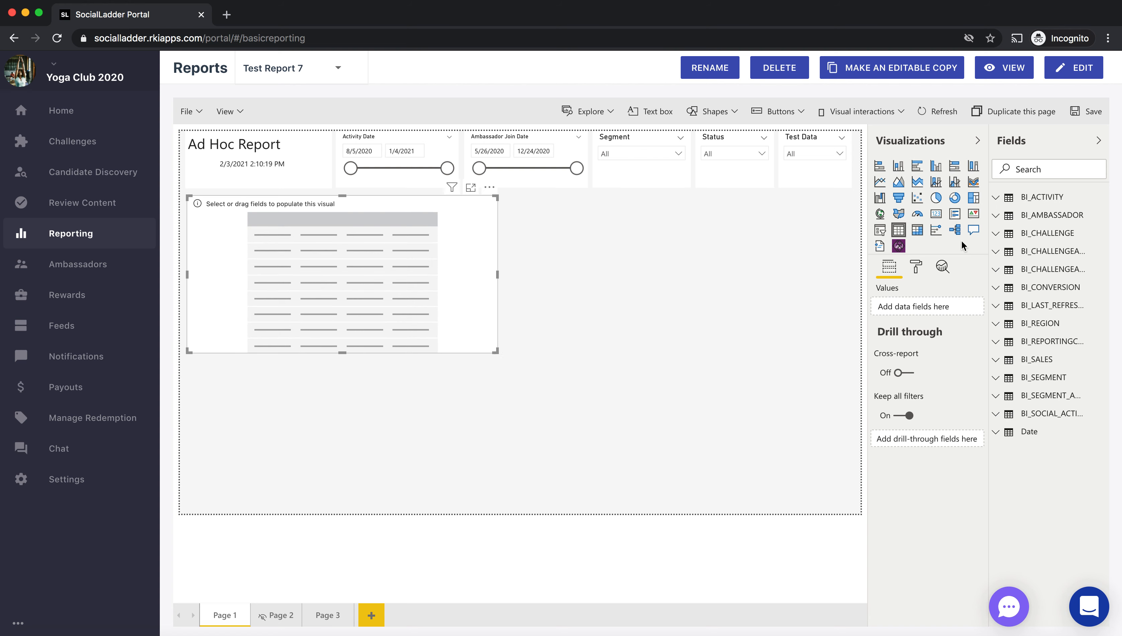
- Add the ChallengeName field from BI_CHALLENGE to the new table's values
click(871, 139)
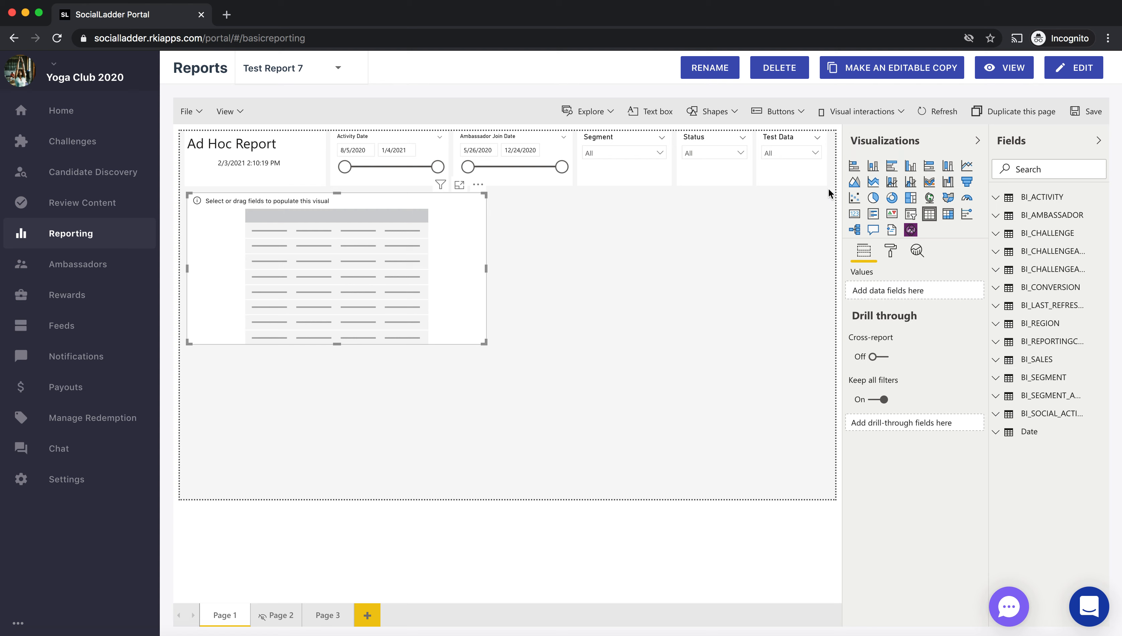
click(977, 134)
mouse_move(979, 135)
mouse_down()
mouse_move(966, 129)
mouse_move(963, 140)
mouse_up()
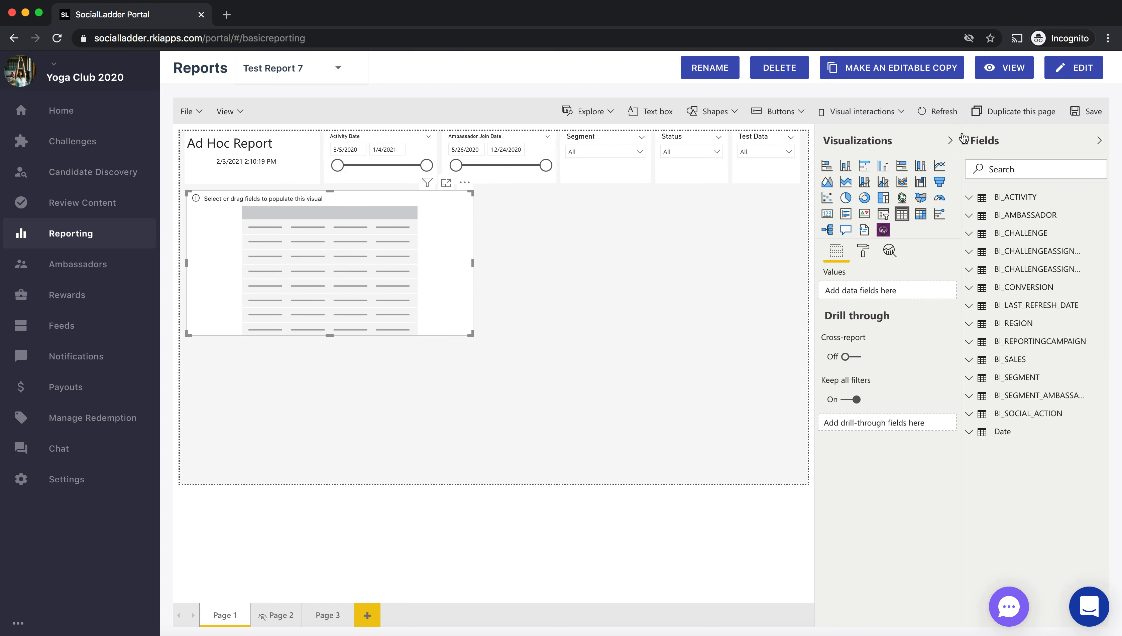
click(969, 238)
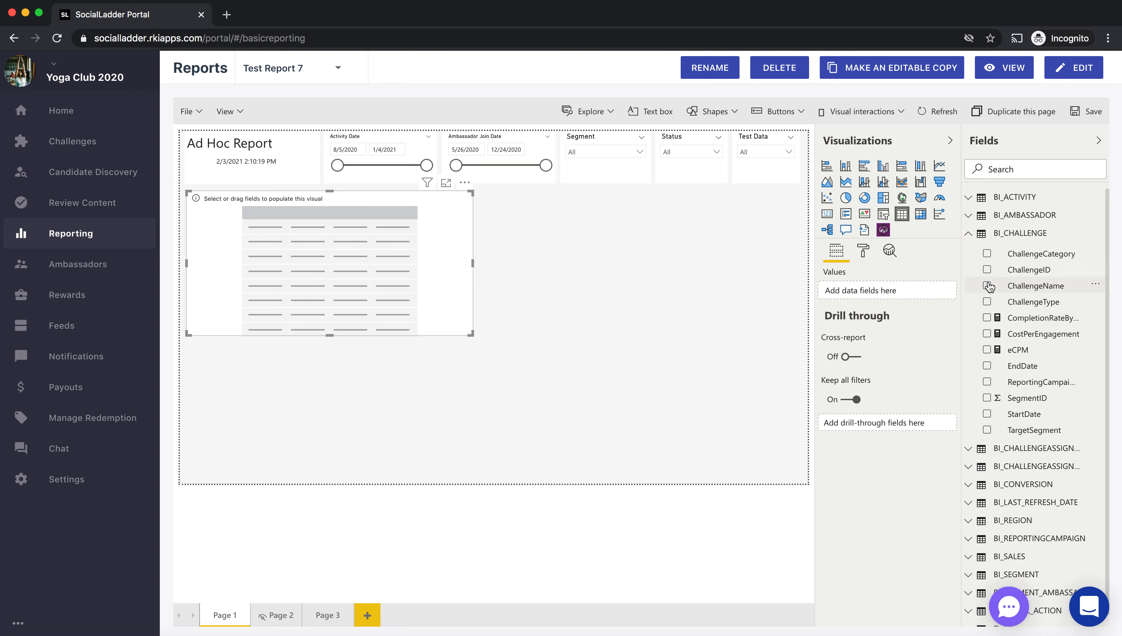
click(1016, 289)
drag(1016, 289, 901, 293)
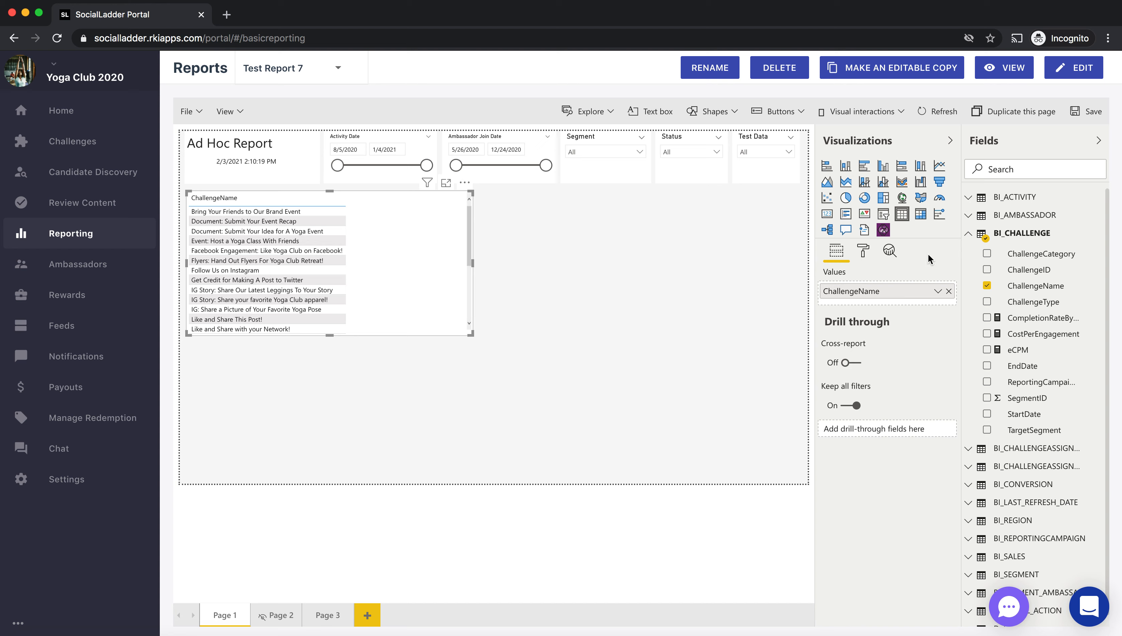
click(969, 234)
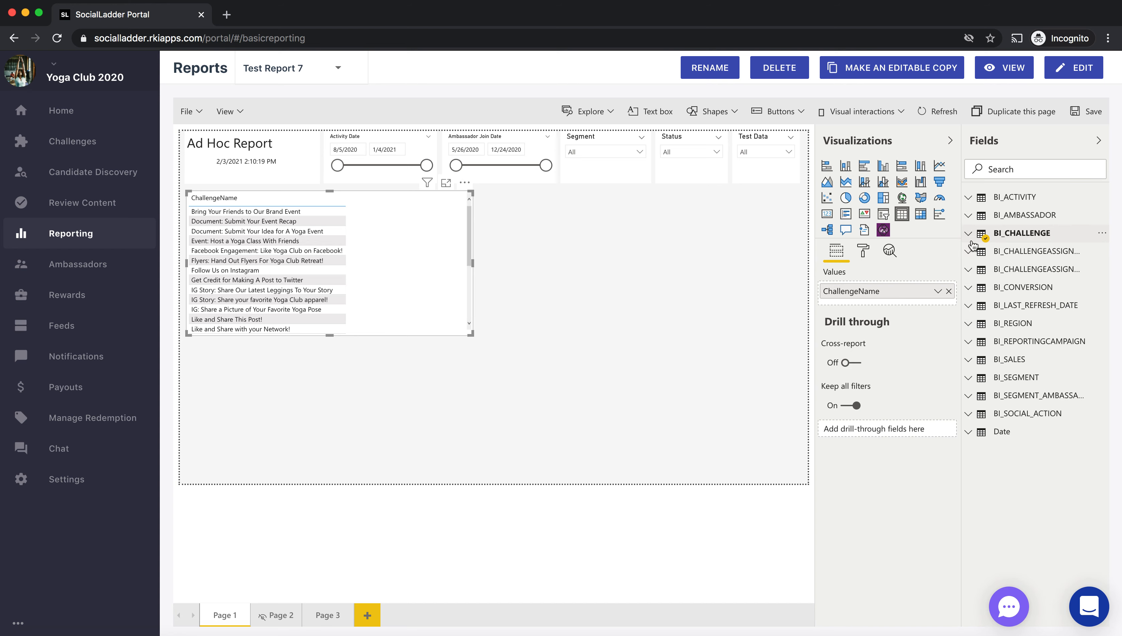
- Add the ChallengeAssignmentID field from BI_CHALLENGEASSIGNMENT to the table as its second column
drag(961, 157, 935, 169)
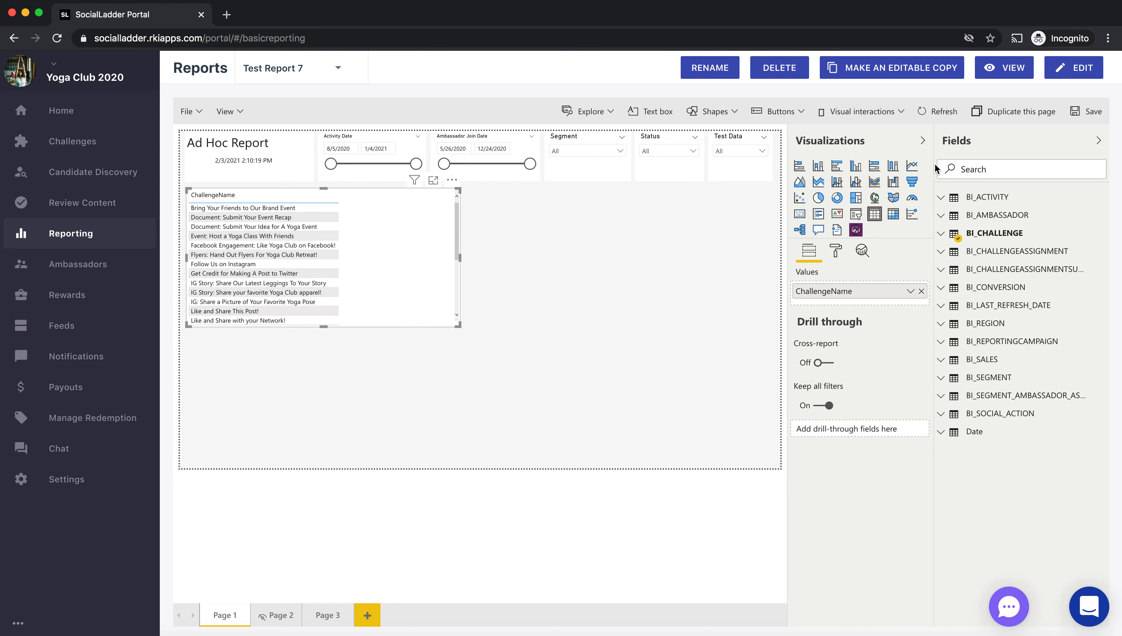
click(941, 252)
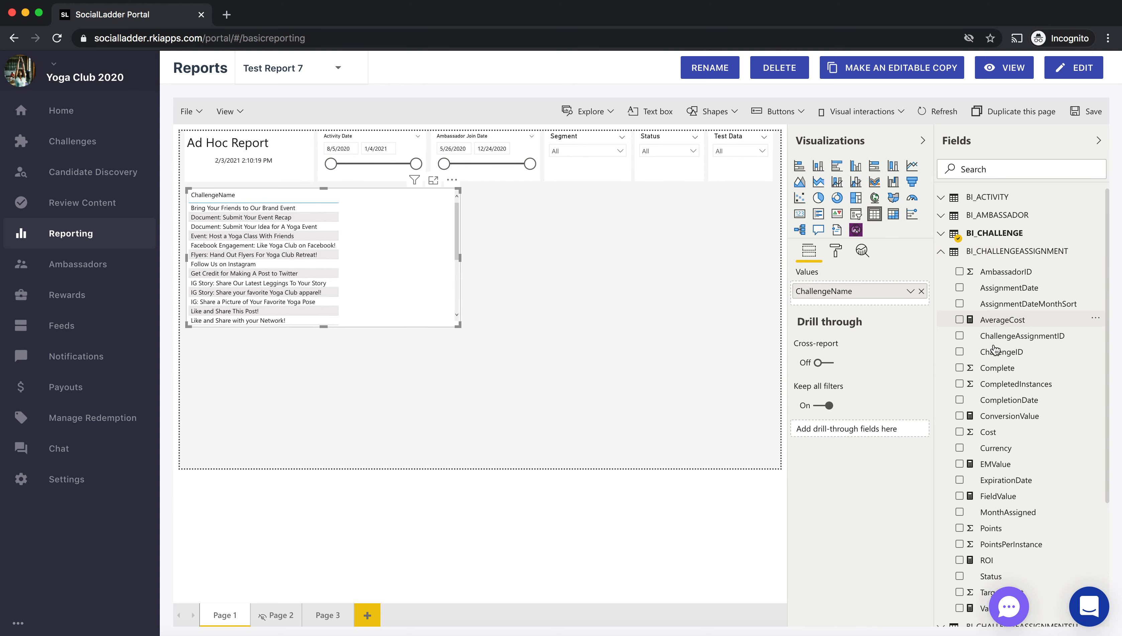
drag(1014, 337, 905, 305)
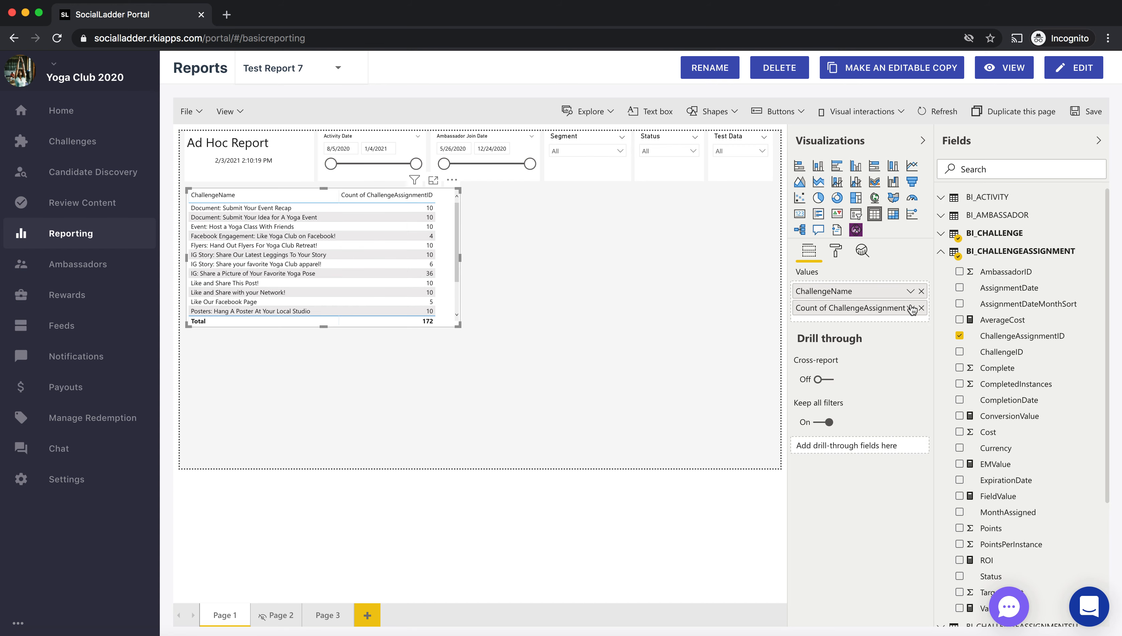
- Rename the challenge assignment count column to "Total Assignments" for this visual
click(910, 307)
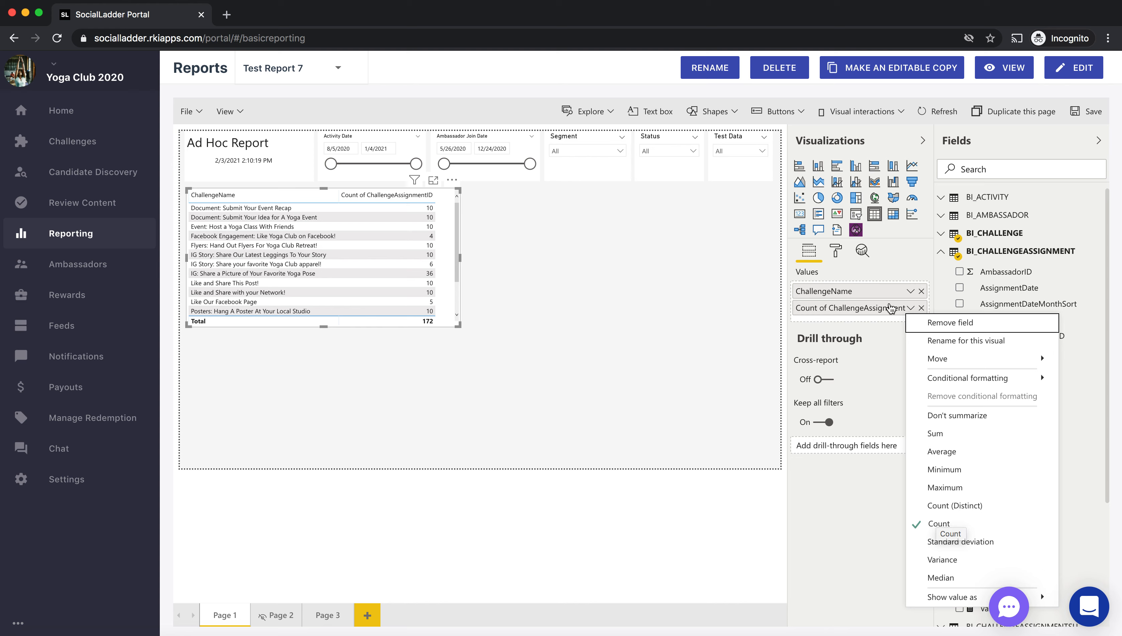
click(968, 344)
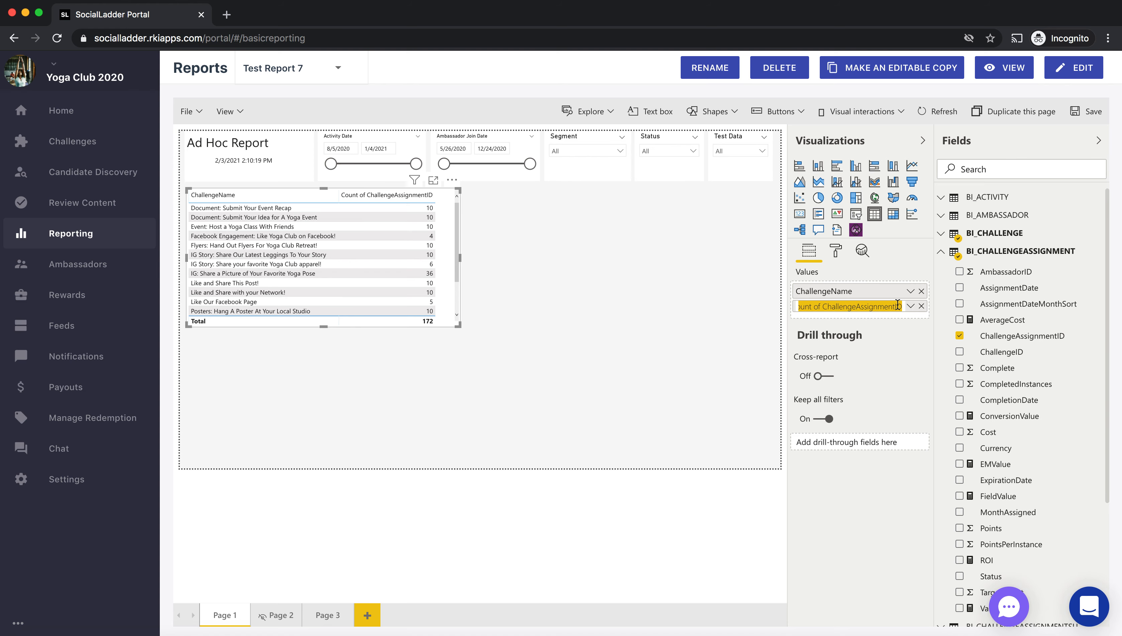
text(Total Assi)
text(gnments)
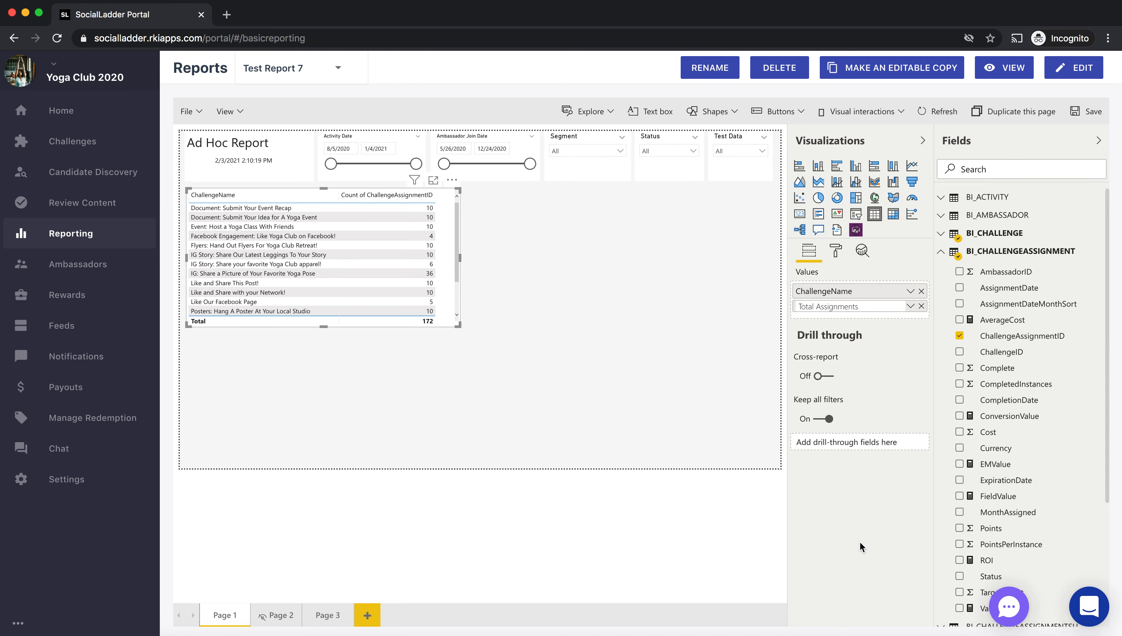
key(Return)
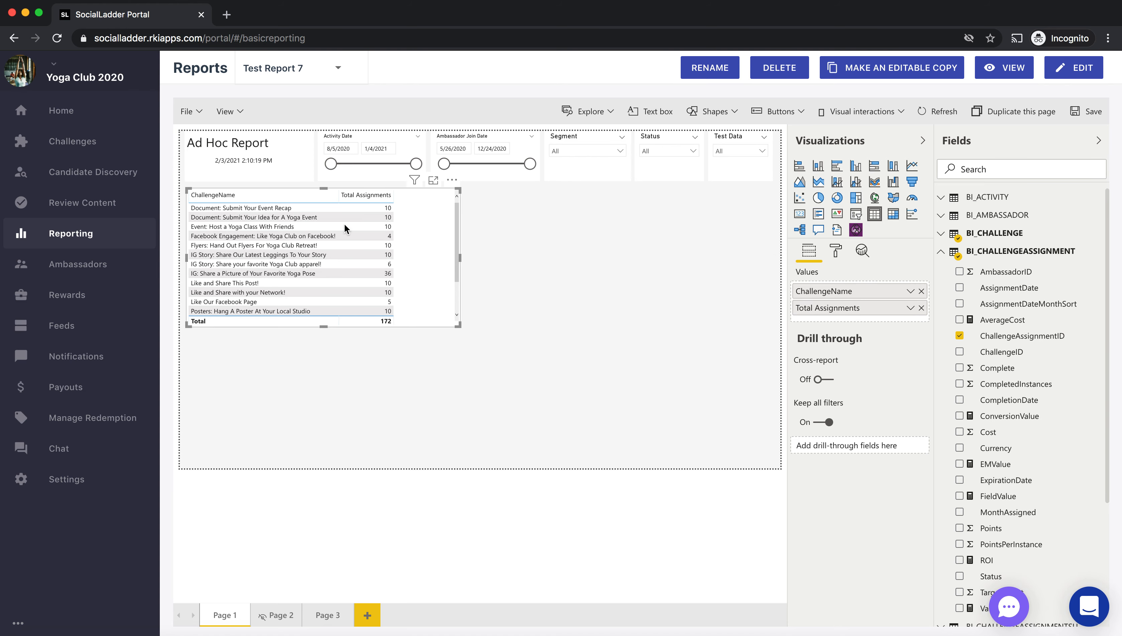
- Widen the Total Assignments column to fill the table and sort the rows by it in descending order
drag(395, 200, 451, 199)
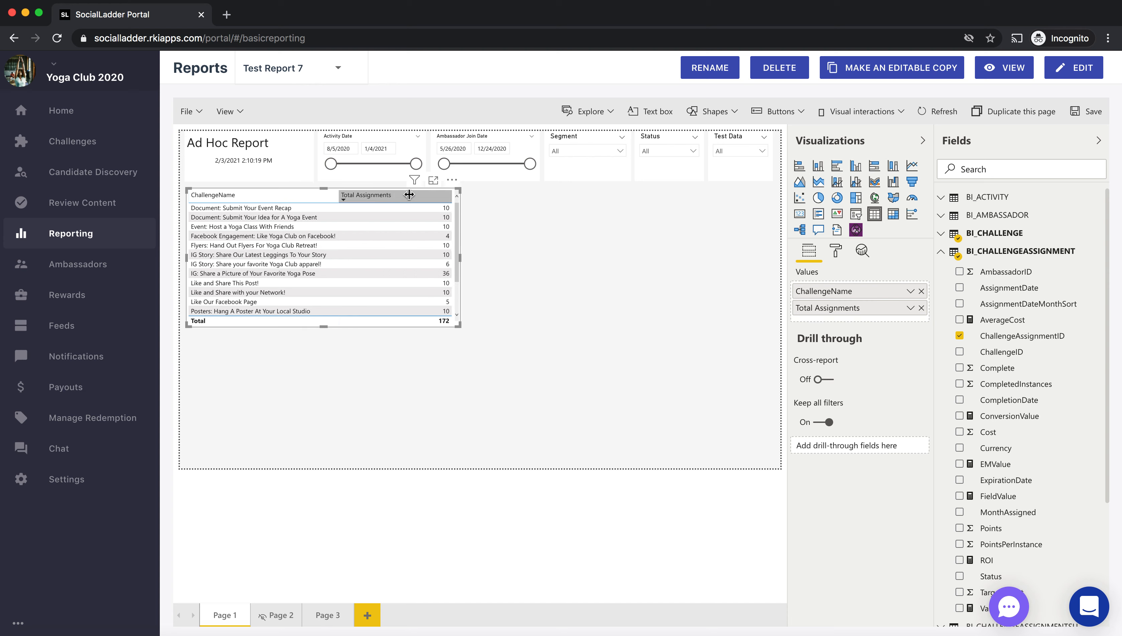
click(364, 197)
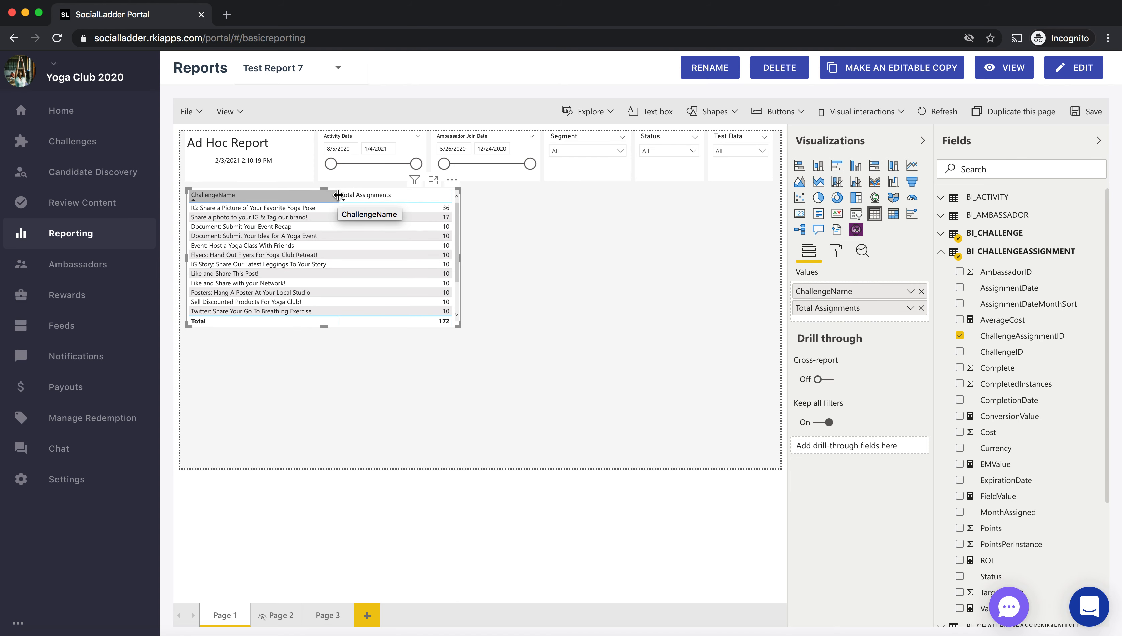
mouse_move(338, 195)
mouse_down()
mouse_move(353, 195)
mouse_move(337, 196)
mouse_up()
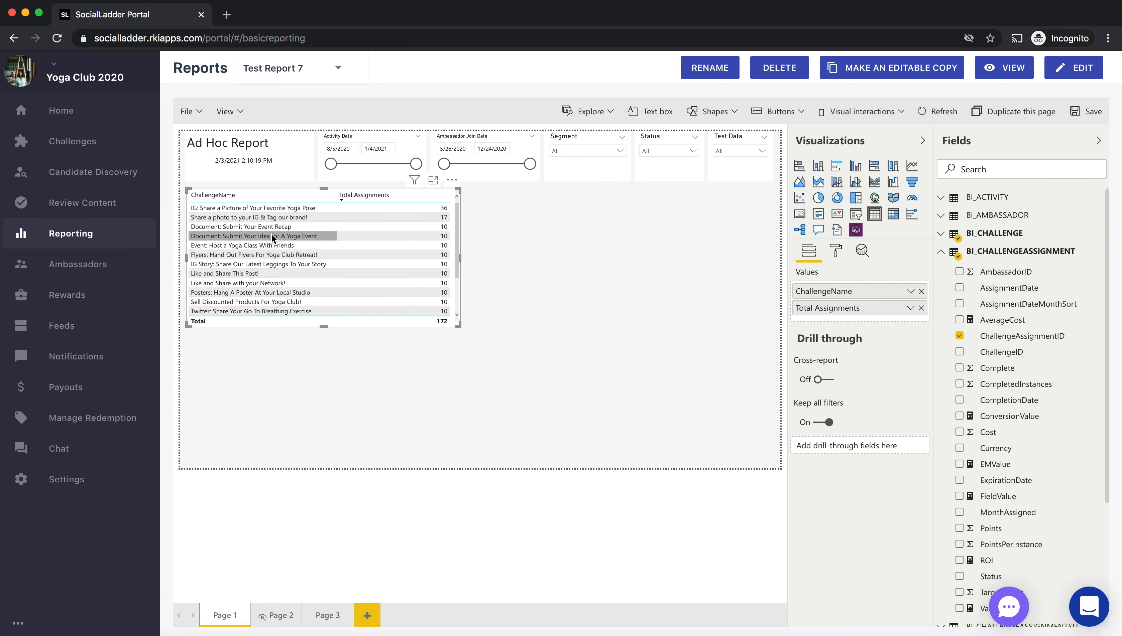
- Try the Activity Date filter with end dates of 10/18/2020 and 12/30/2020
drag(415, 164, 372, 167)
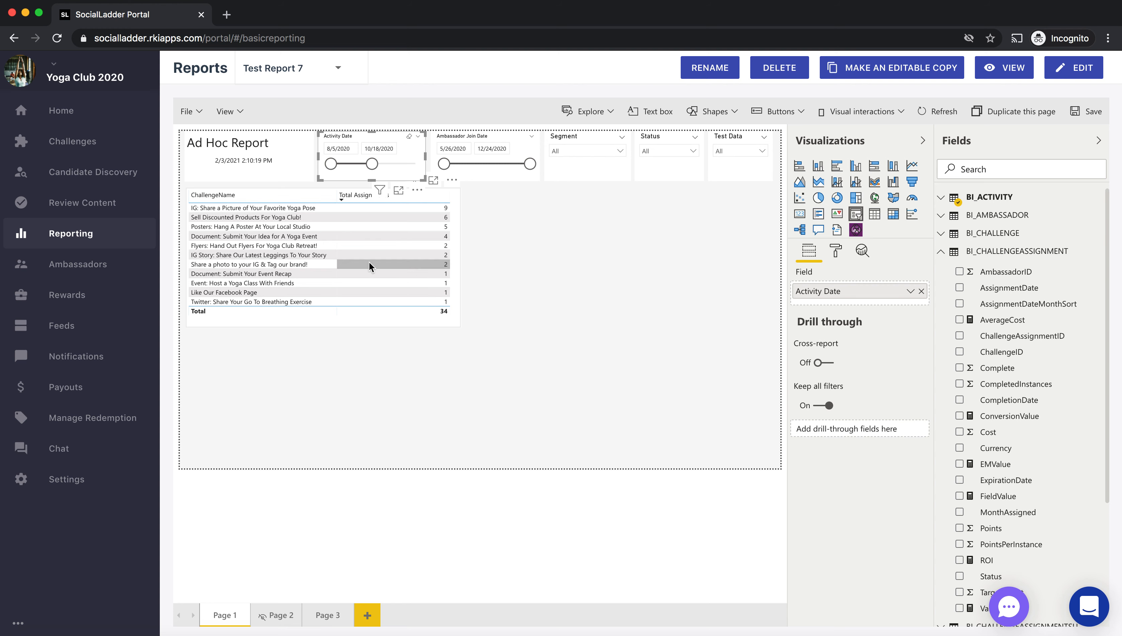
drag(371, 164, 413, 166)
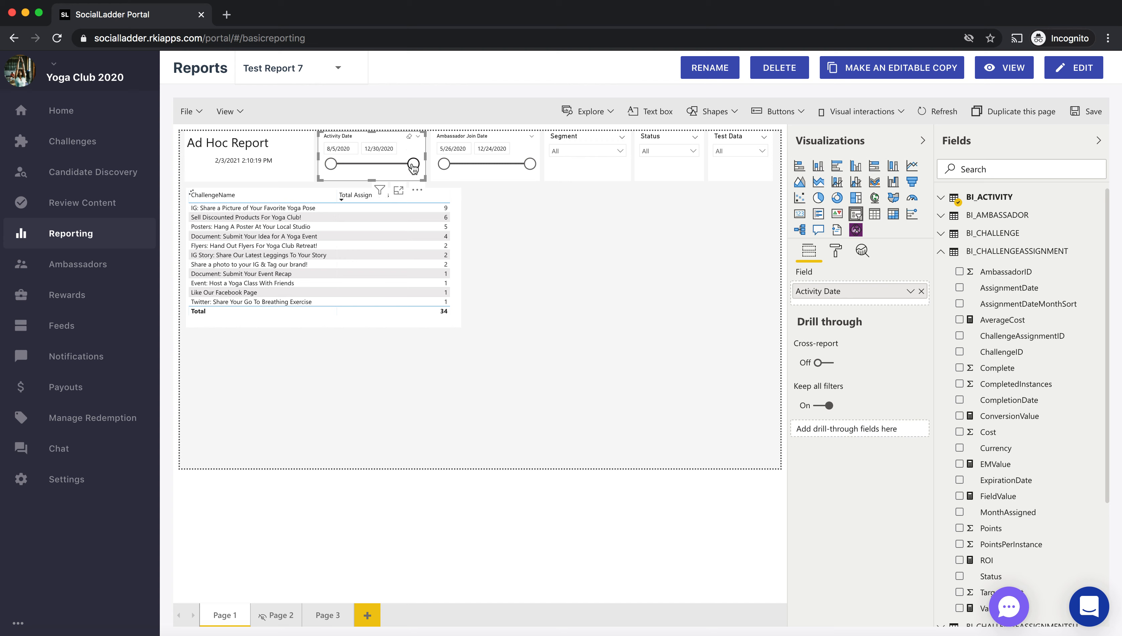
- Replace the heading text on the report page with "My Test Report"
click(264, 142)
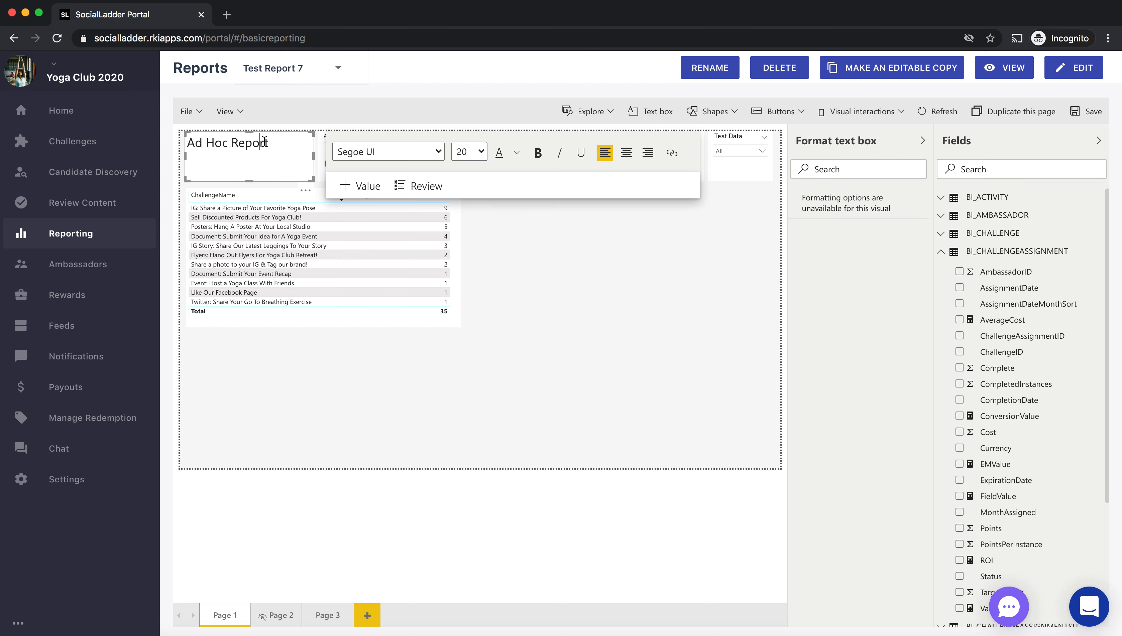
key(super+a)
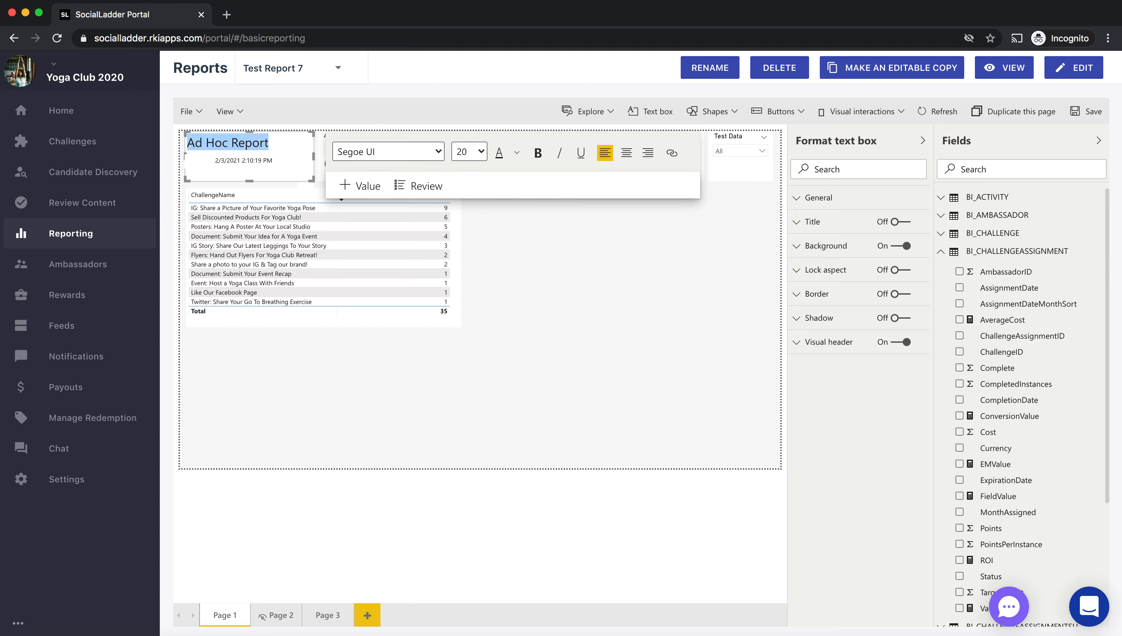
text(M)
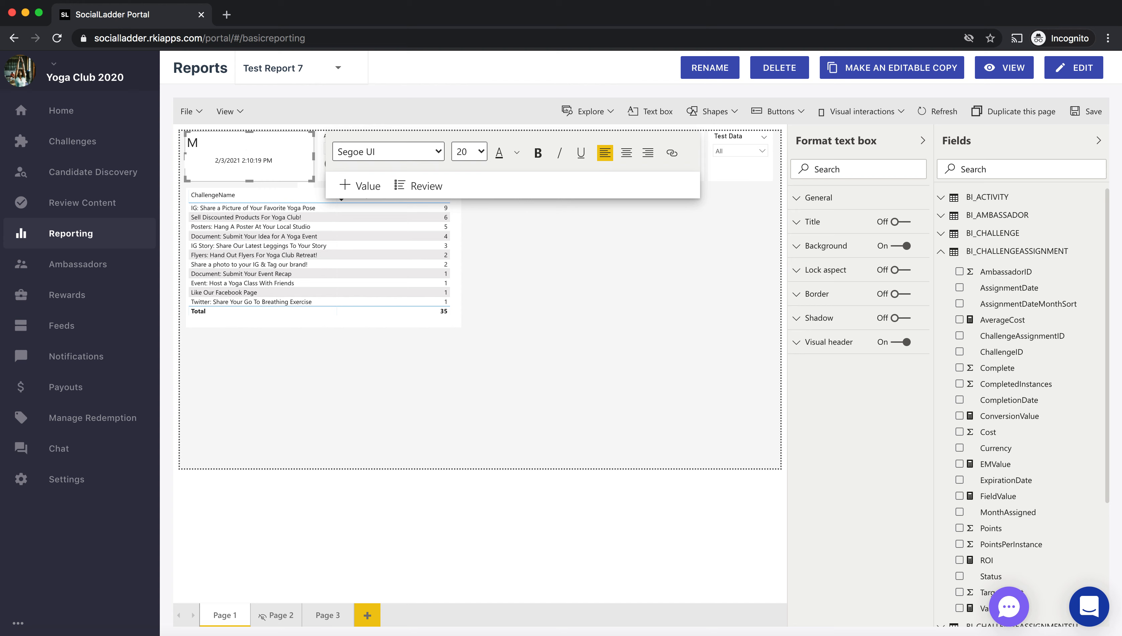
text(y Test Report)
click(583, 276)
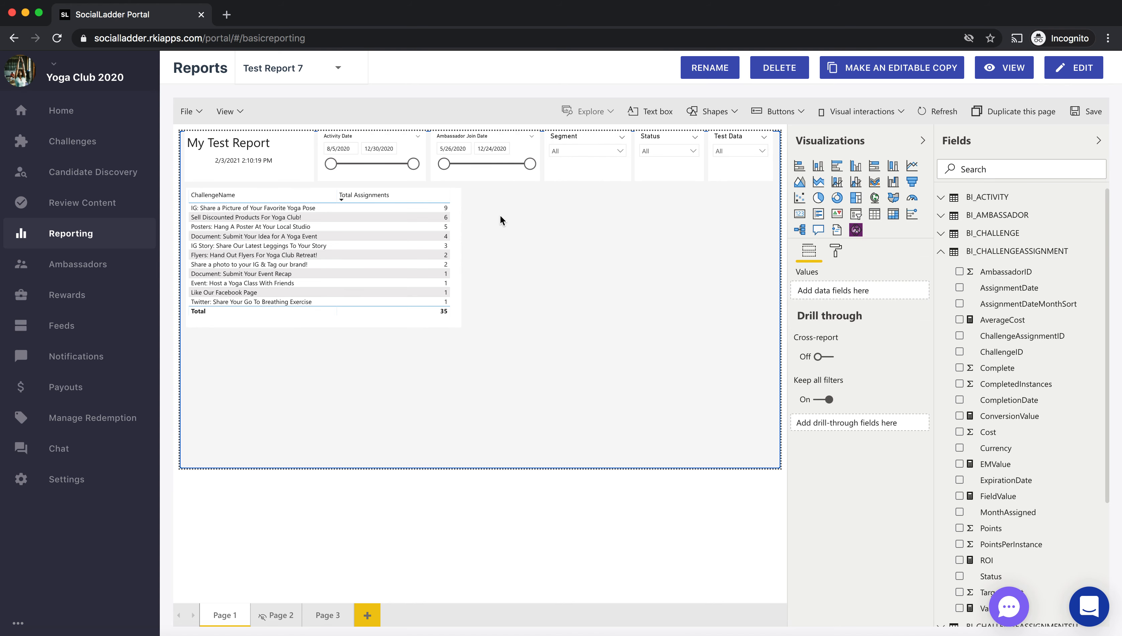
- Set the Activity Date filter's end date to 1/4/2021
drag(414, 166, 422, 167)
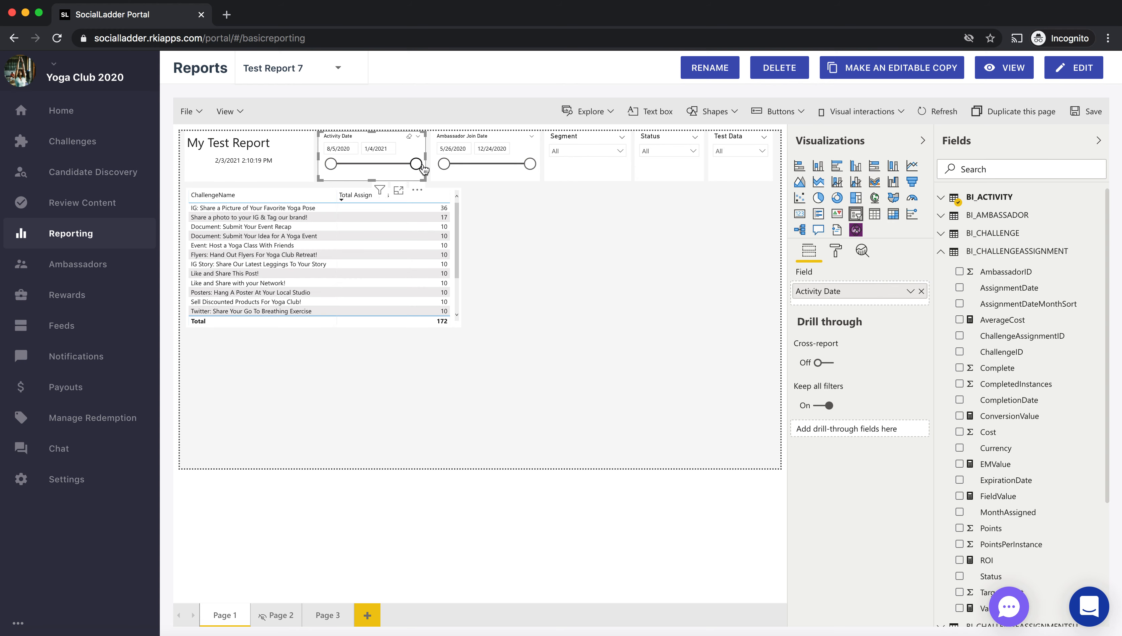
- Add an empty stacked column chart as a separate visual and place it beside the challenge table, under the filters
click(540, 220)
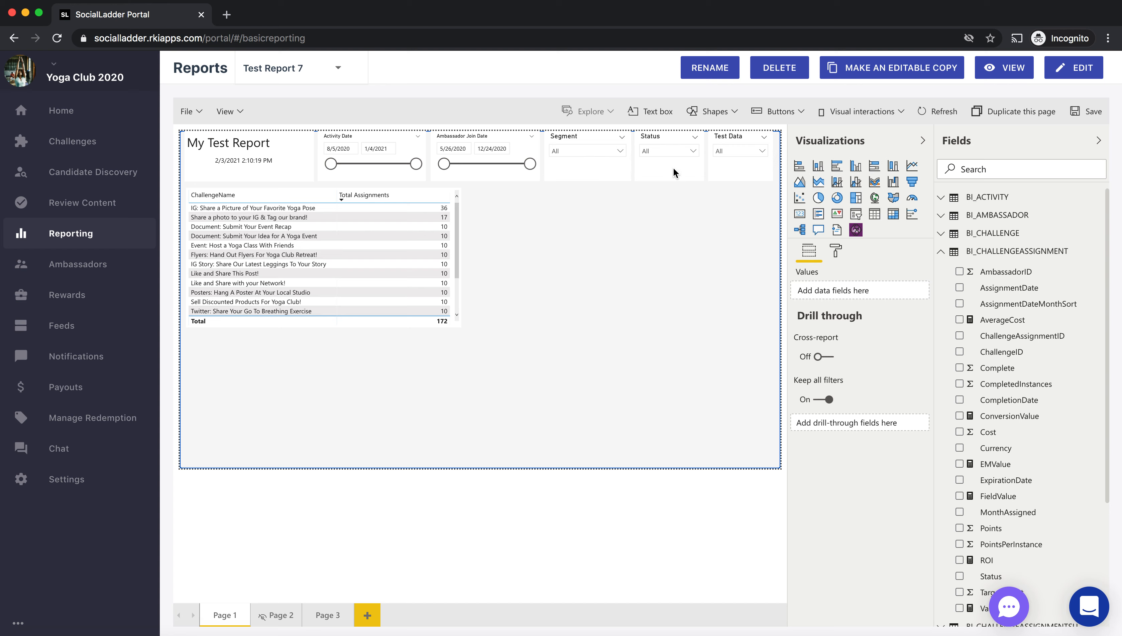
click(819, 166)
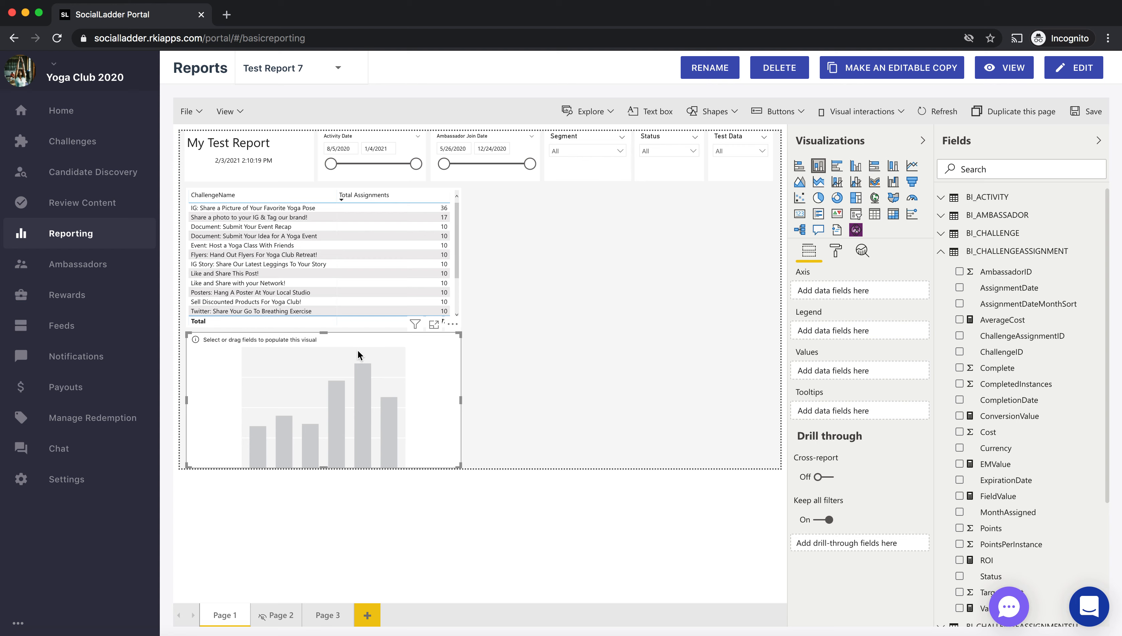
drag(363, 340, 641, 208)
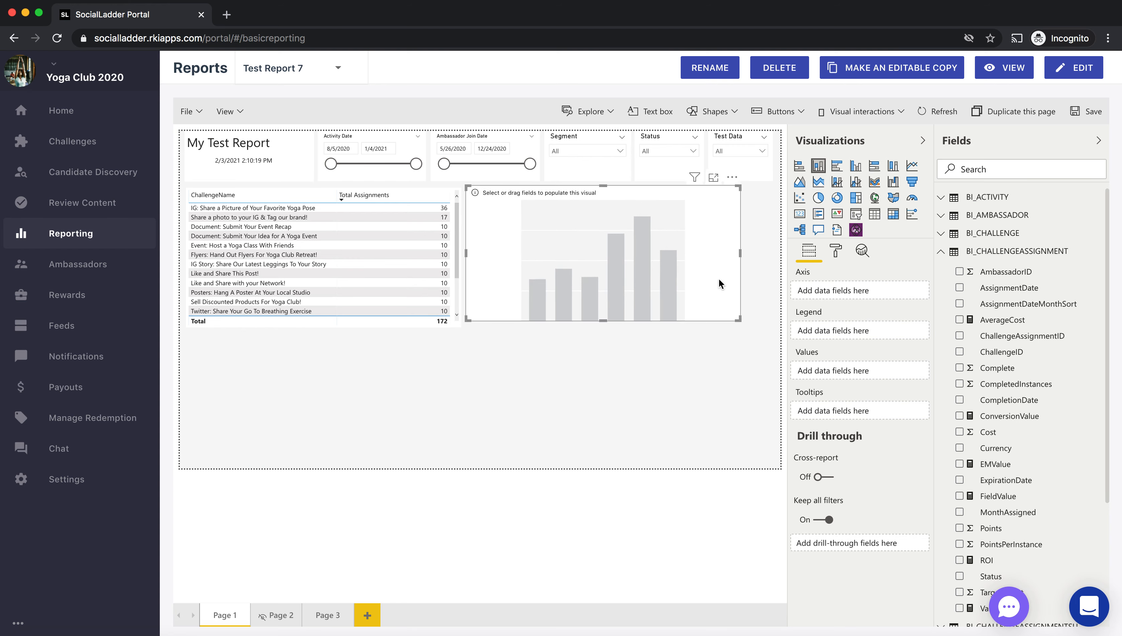
- Enlarge the empty column chart to fill the space beside the table and set ChallengeType from BI_CHALLENGE as its axis
drag(738, 318, 772, 327)
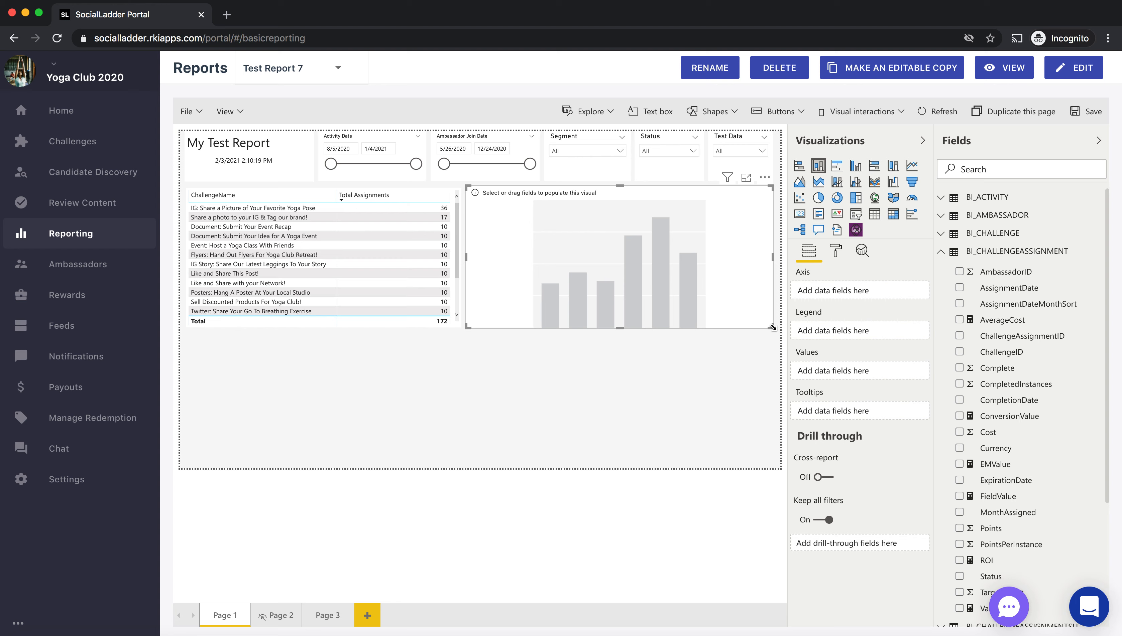
click(941, 239)
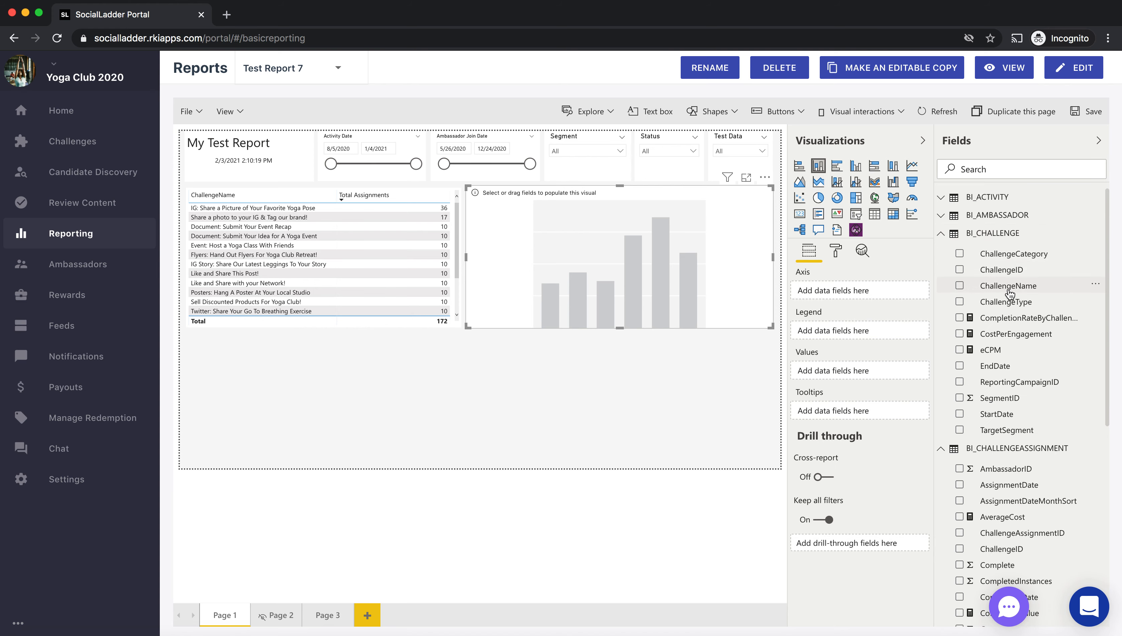
drag(1010, 289, 888, 294)
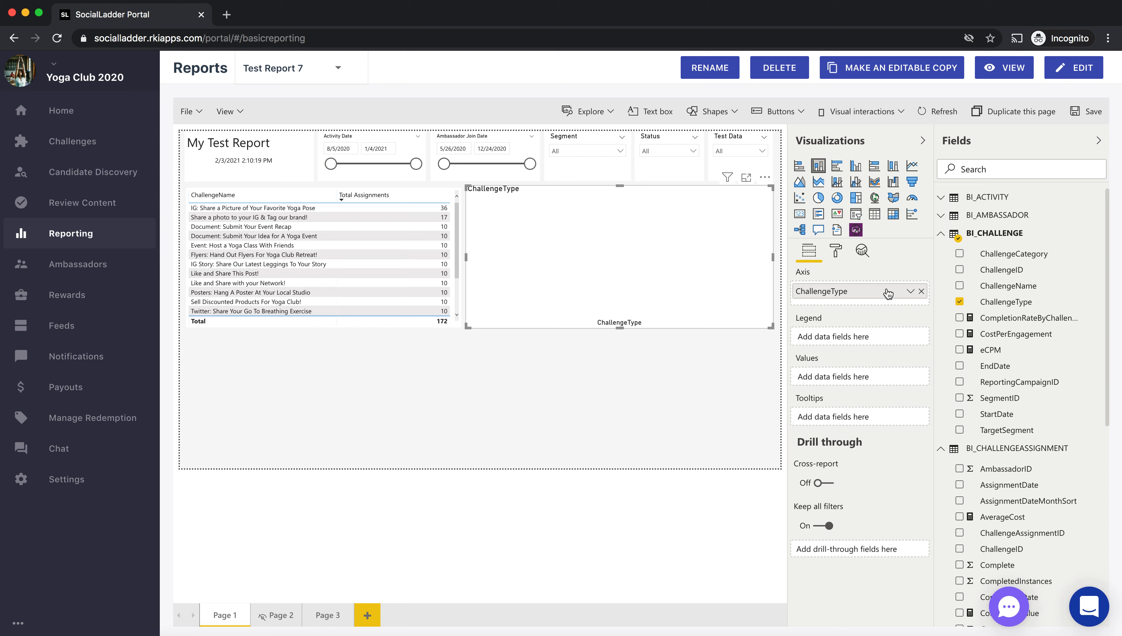
click(941, 236)
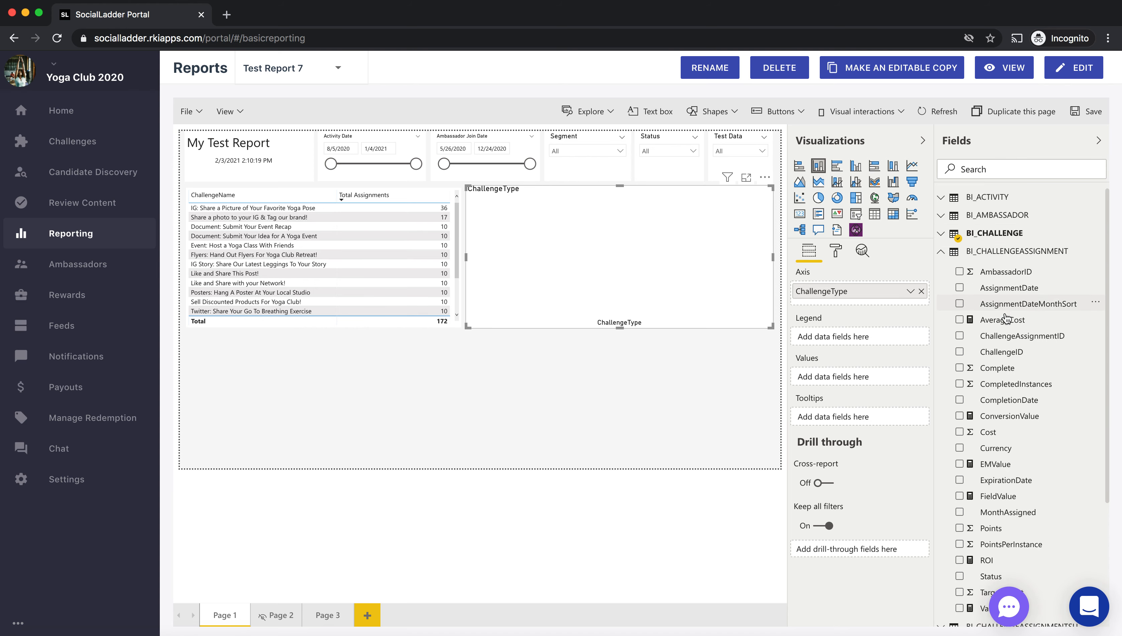
- Add ChallengeAssignmentID from BI_CHALLENGEASSIGNMENT as the chart's value and rename that field "Assignments" for this visual
drag(1021, 336, 912, 381)
click(911, 379)
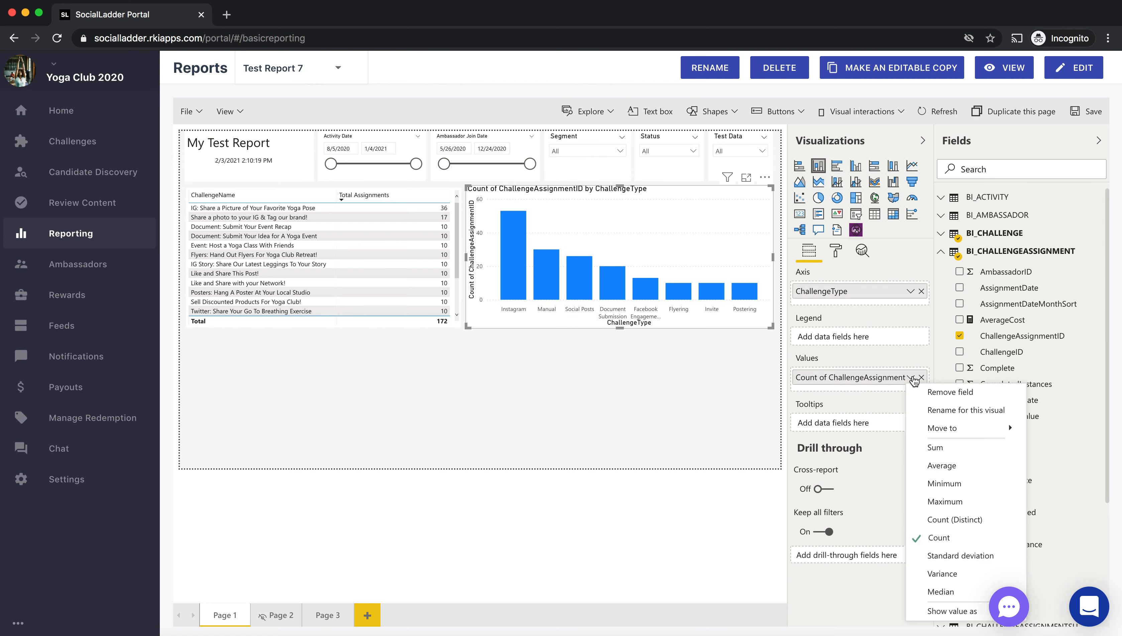
click(946, 415)
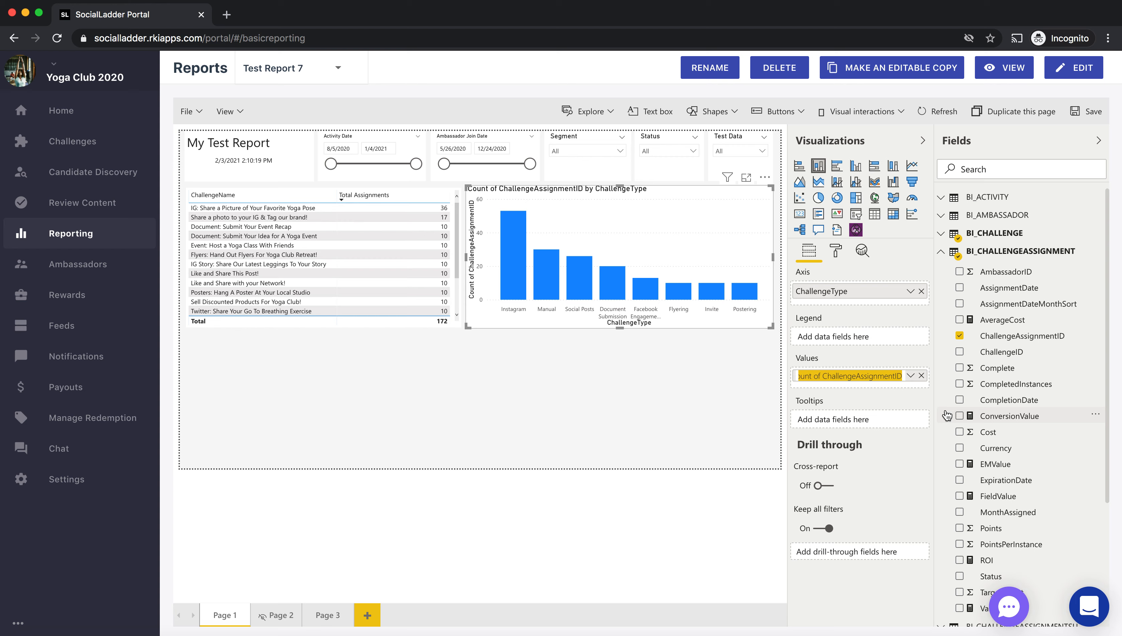
text(Assignments)
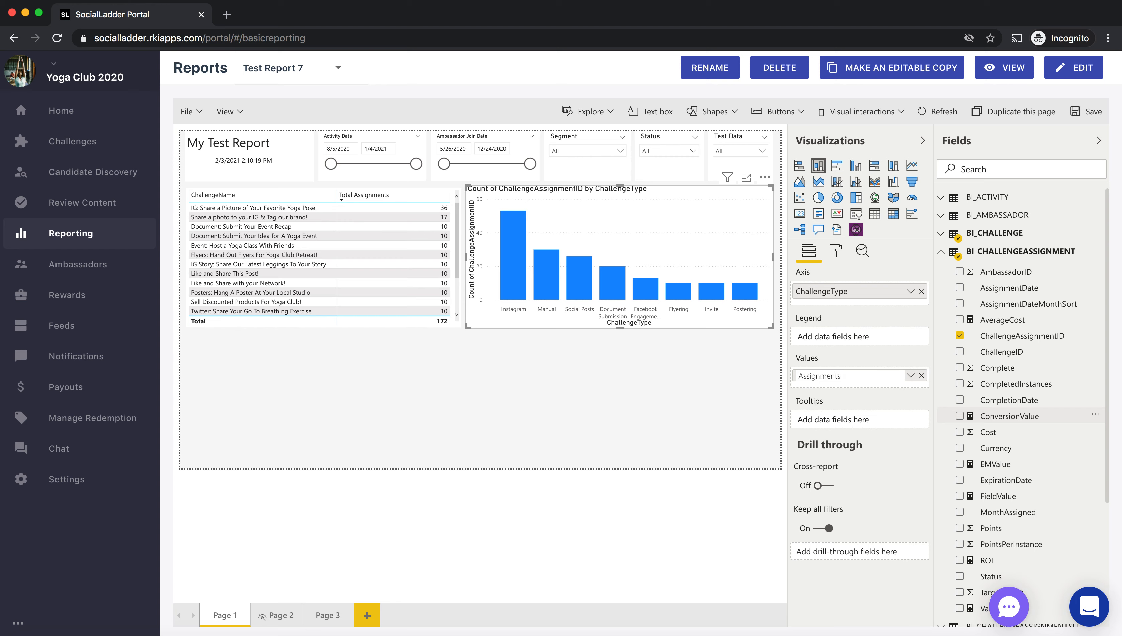
key(Return)
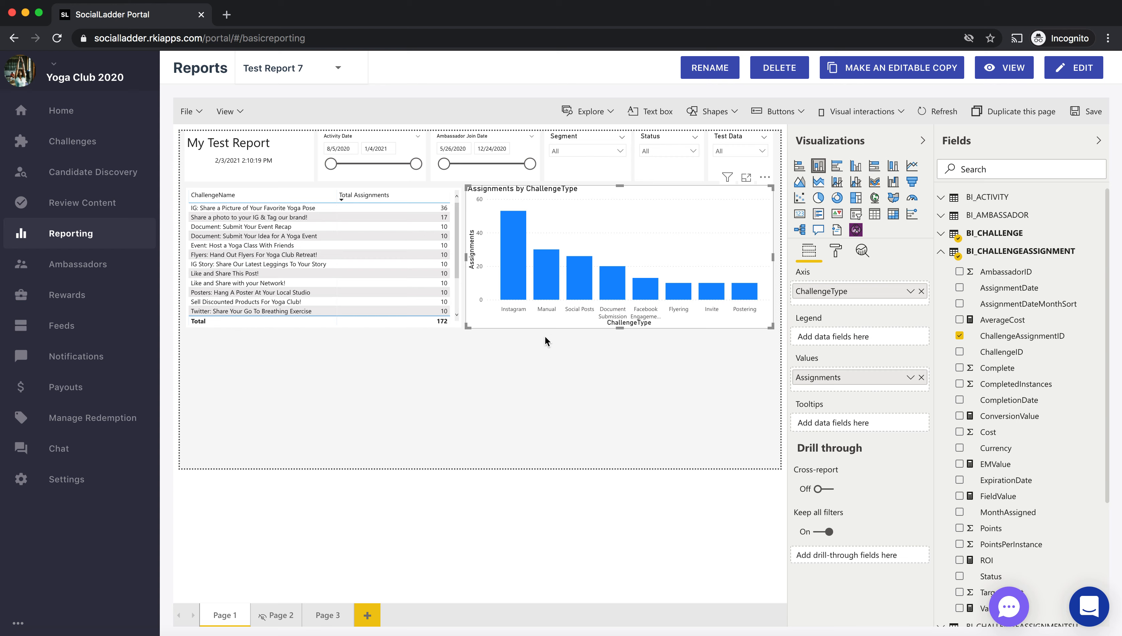
- Cross-filter the challenge table with the chart's Instagram and Manual columns, and clear the selection
click(513, 266)
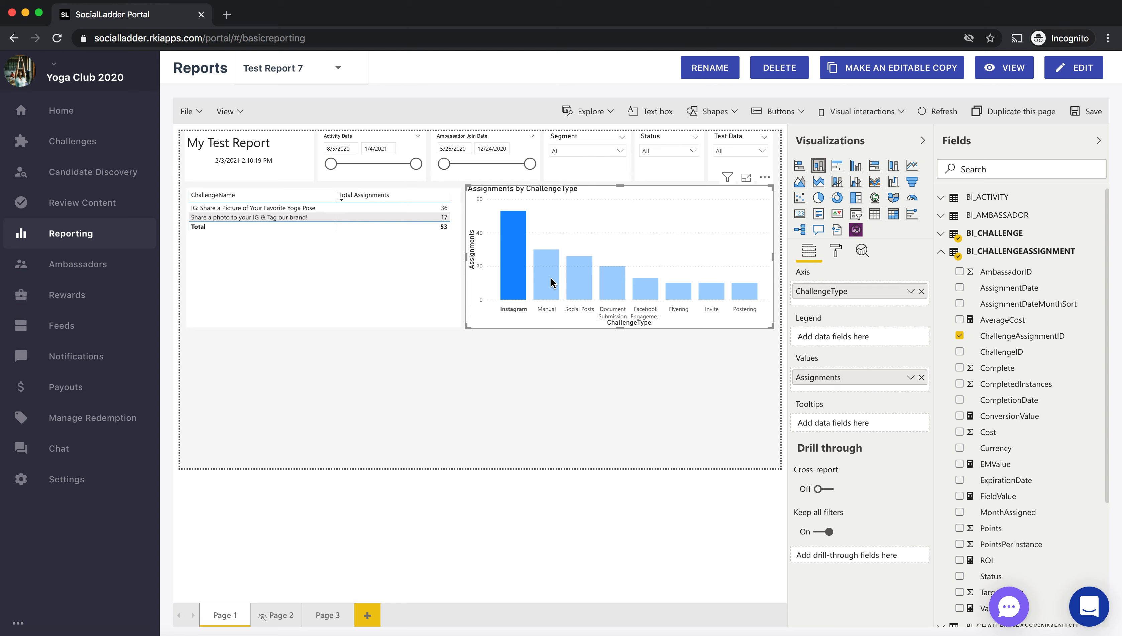
click(541, 276)
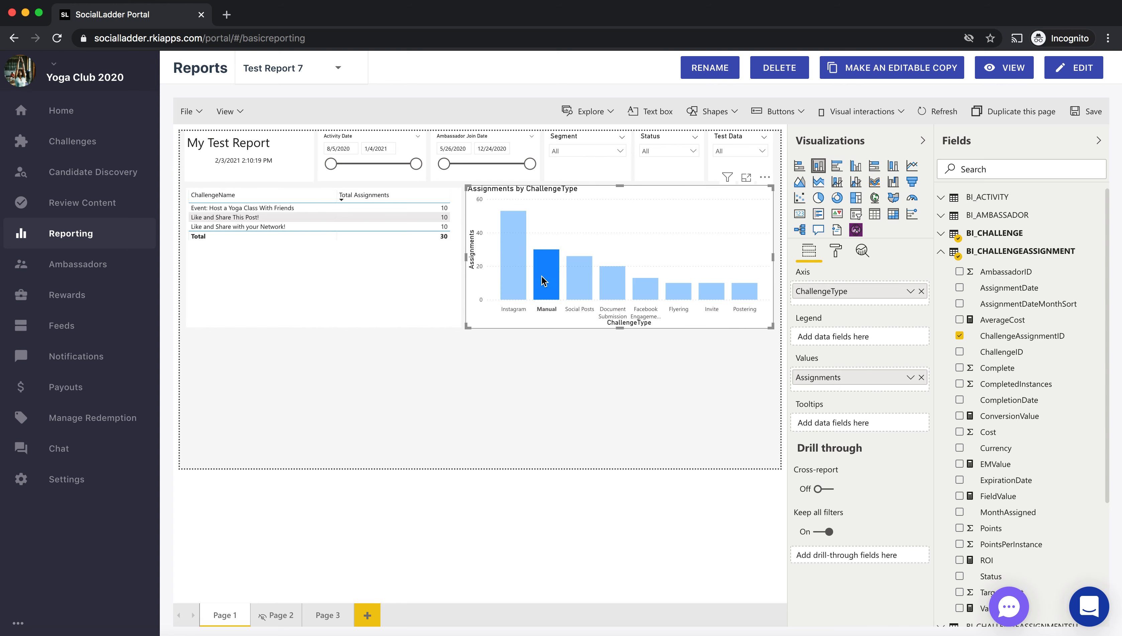
click(541, 276)
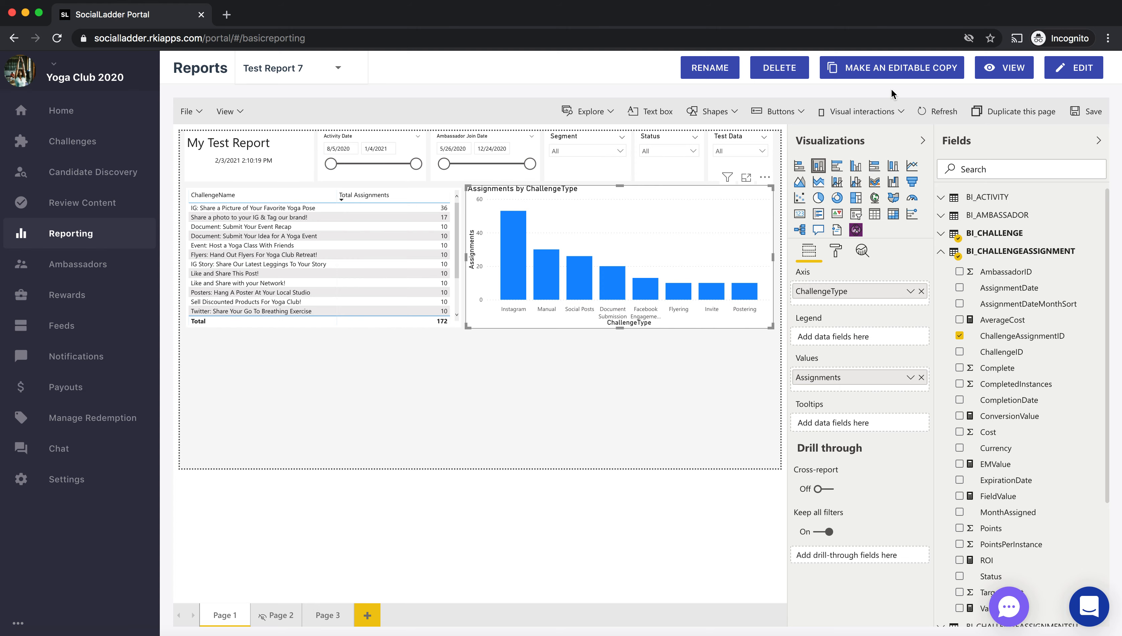
- Save the report and switch it to view mode
click(1089, 119)
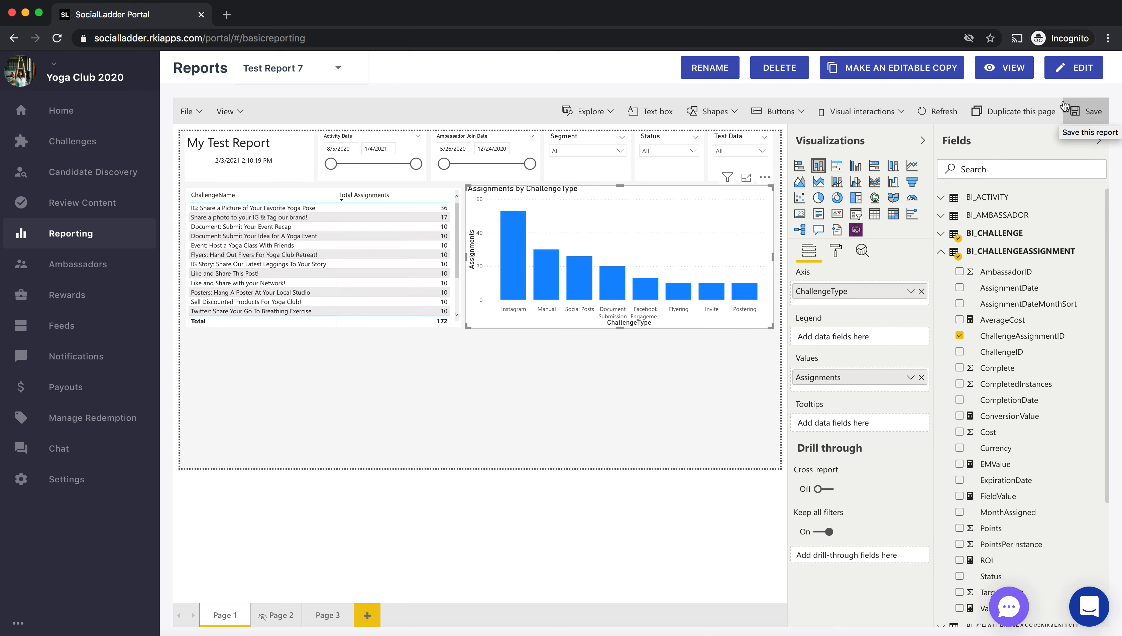
click(991, 68)
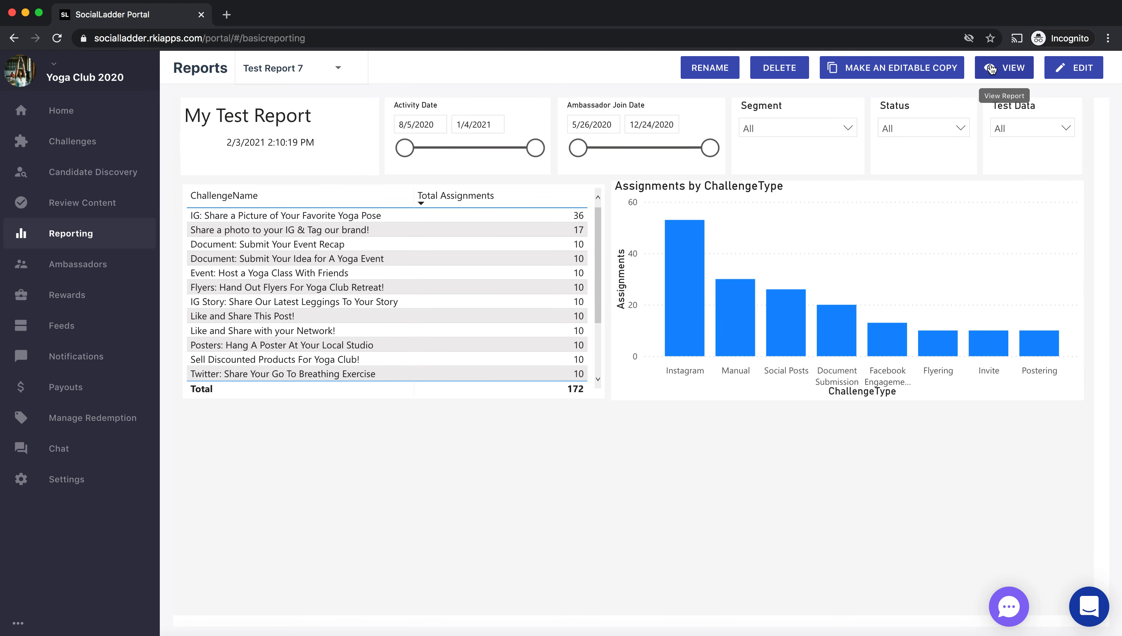
- Test the Instagram column's filtering of the table in the viewed report and clear the selection
click(683, 278)
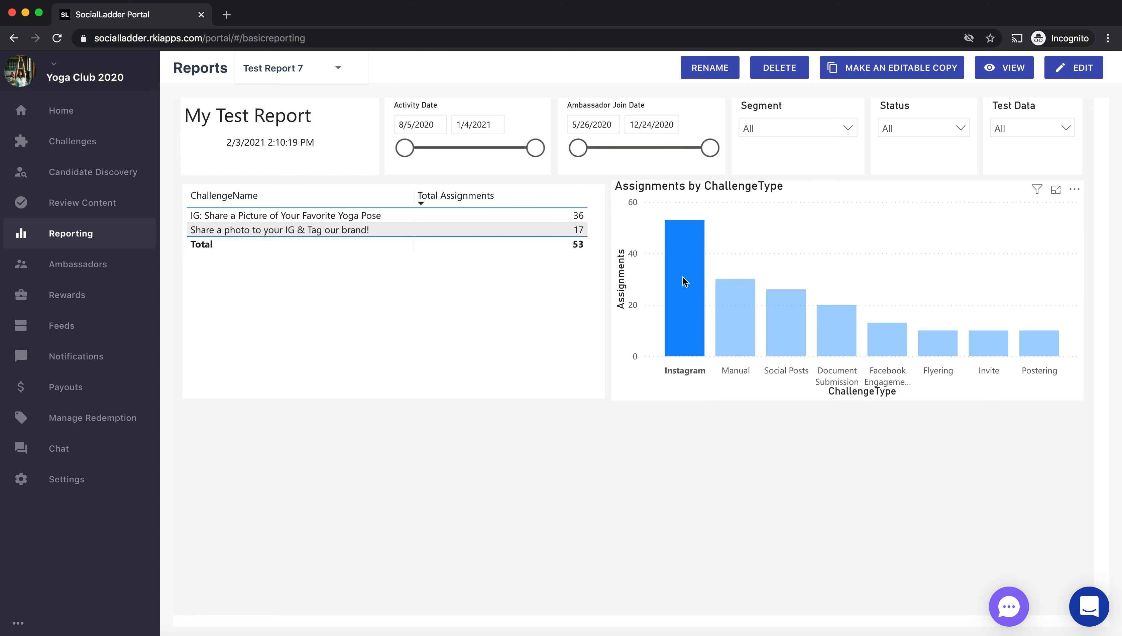
click(682, 277)
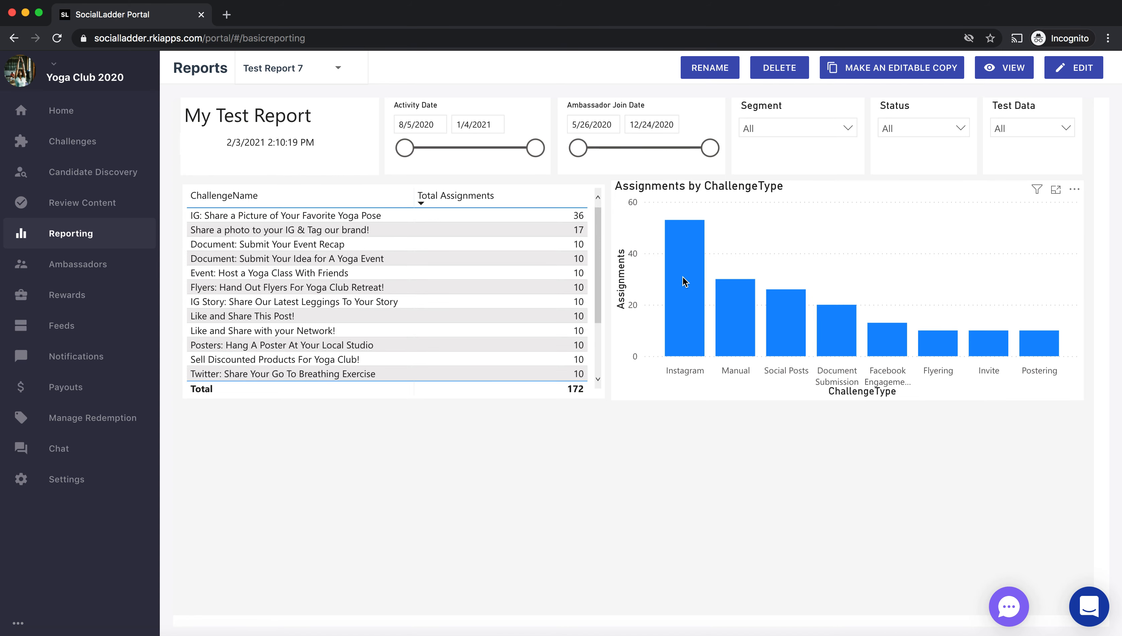